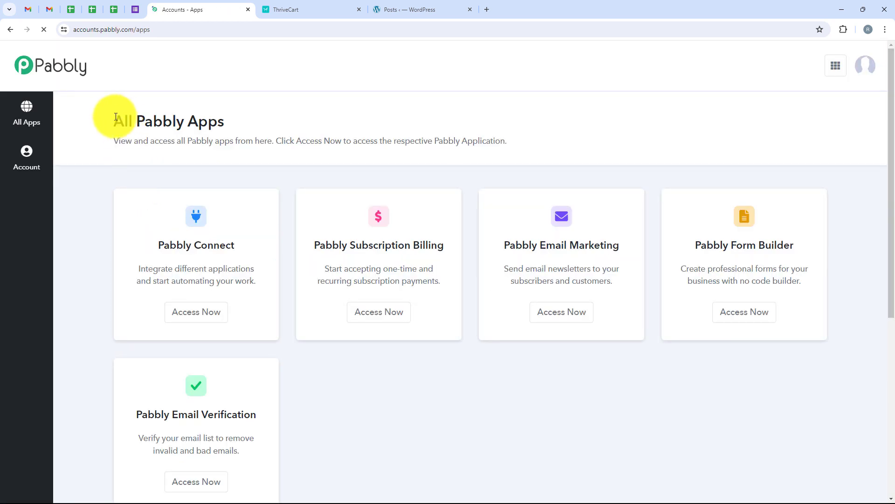
- Highlight the All Pabbly Apps heading on the signed-in accounts dashboard
{"action": "left_click_drag", "start_coordinate": [114, 121], "coordinate": [253, 120]}
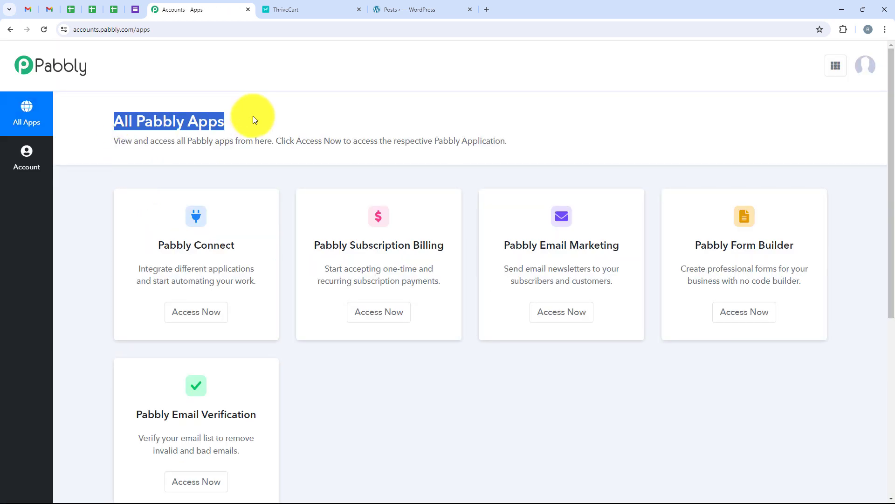
- Launch Pabbly Connect from the apps list and begin a new workflow from its dashboard
{"action": "left_click", "coordinate": [254, 117]}
{"action": "scroll", "coordinate": [265, 234], "scroll_direction": "down", "scroll_amount": 1}
{"action": "scroll", "coordinate": [338, 383], "scroll_direction": "up", "scroll_amount": 1}
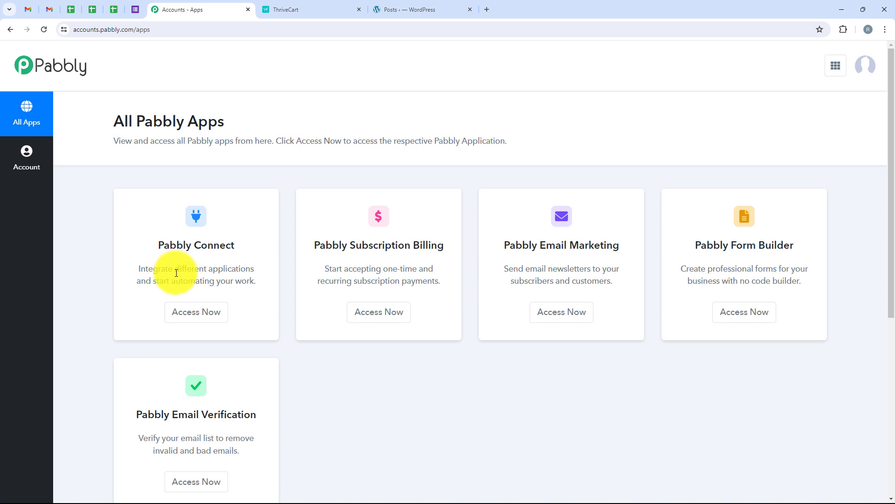
{"action": "left_click_drag", "start_coordinate": [159, 245], "coordinate": [255, 270]}
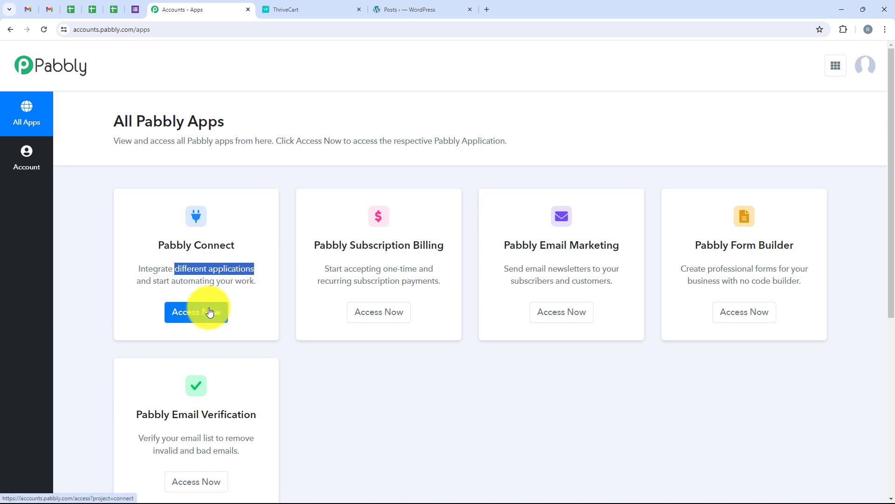
{"action": "left_click", "coordinate": [209, 311]}
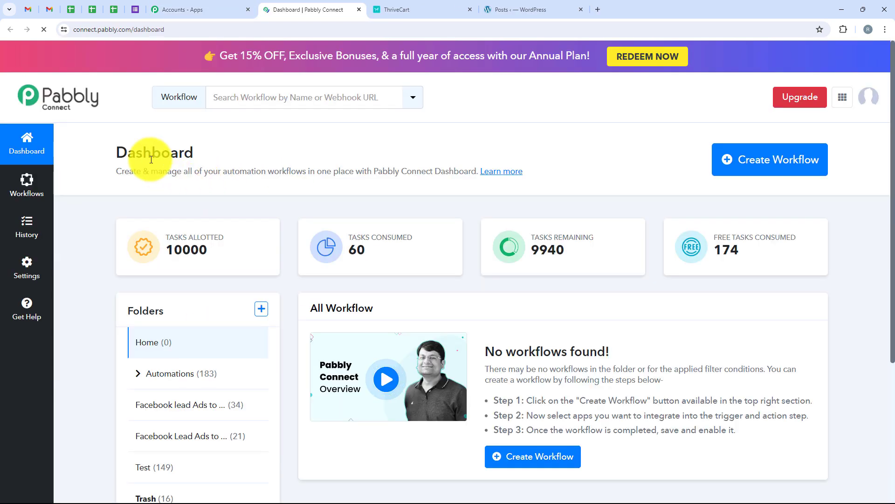
{"action": "left_click_drag", "start_coordinate": [115, 154], "coordinate": [199, 159]}
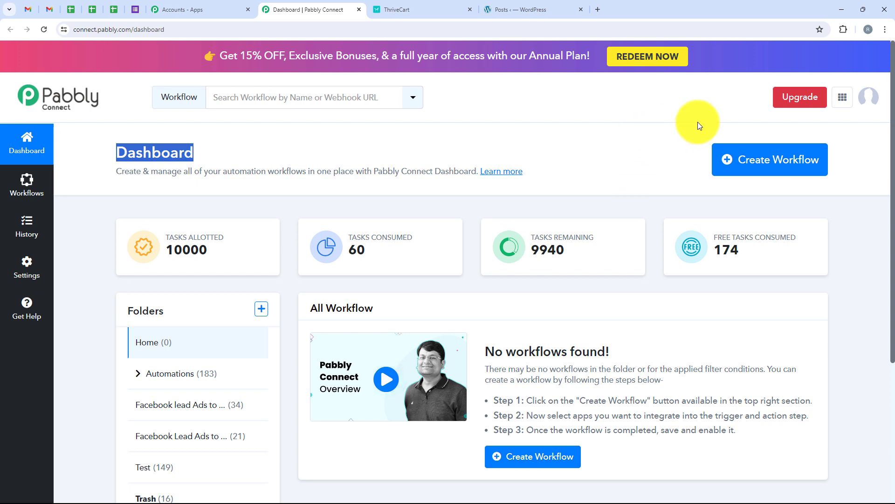
{"action": "left_click", "coordinate": [754, 161]}
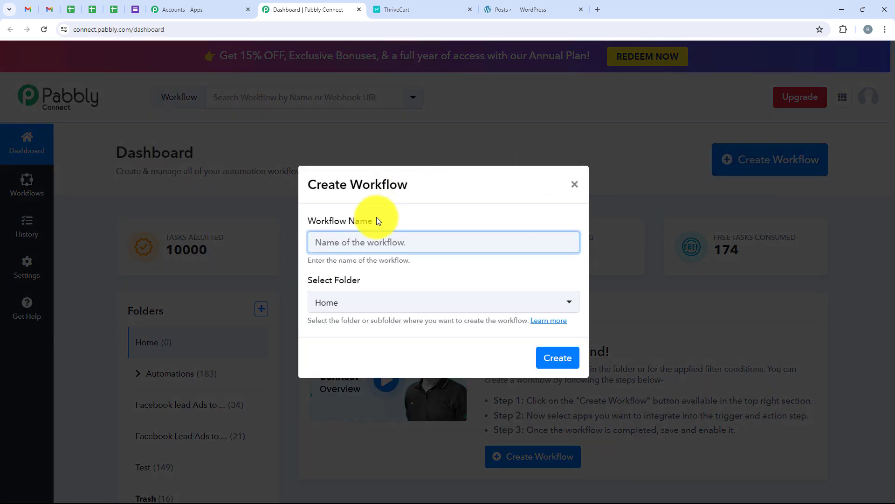
- Create the workflow 'How to Create WordPress User from ThriveCart Purchase' in the Automations folder
{"action": "left_click_drag", "start_coordinate": [373, 222], "coordinate": [310, 223]}
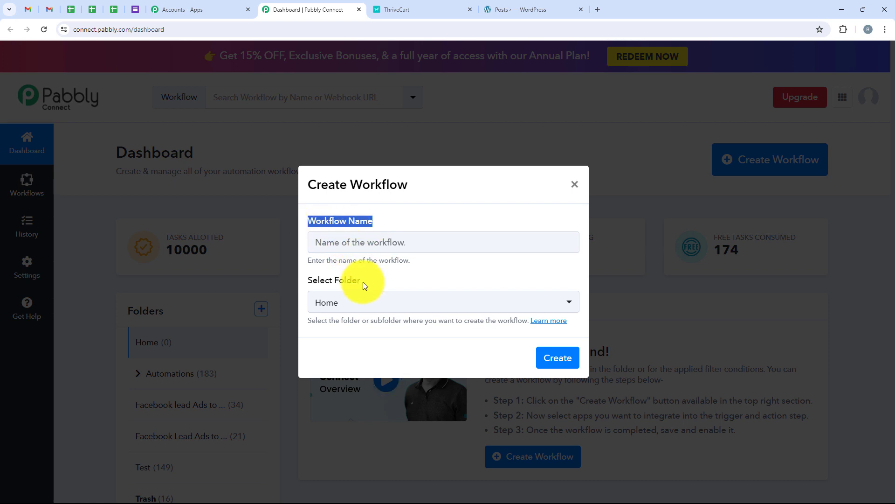
{"action": "left_click_drag", "start_coordinate": [359, 283], "coordinate": [317, 281]}
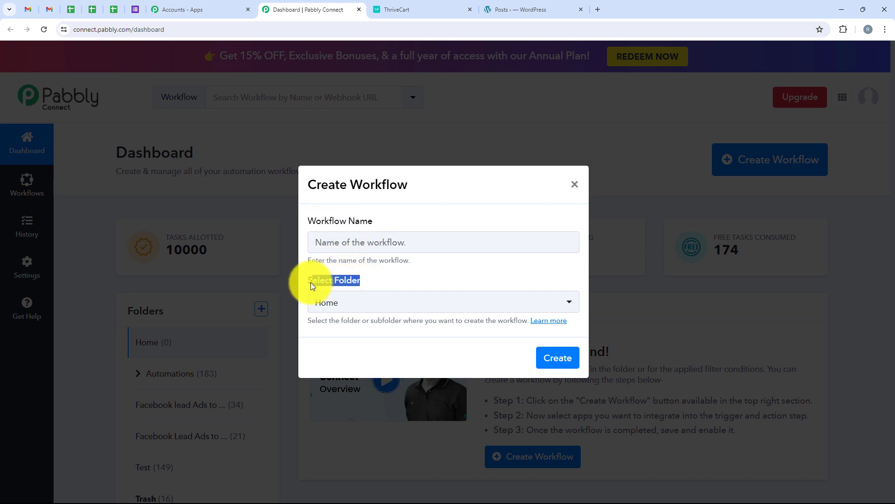
{"action": "left_click", "coordinate": [330, 301]}
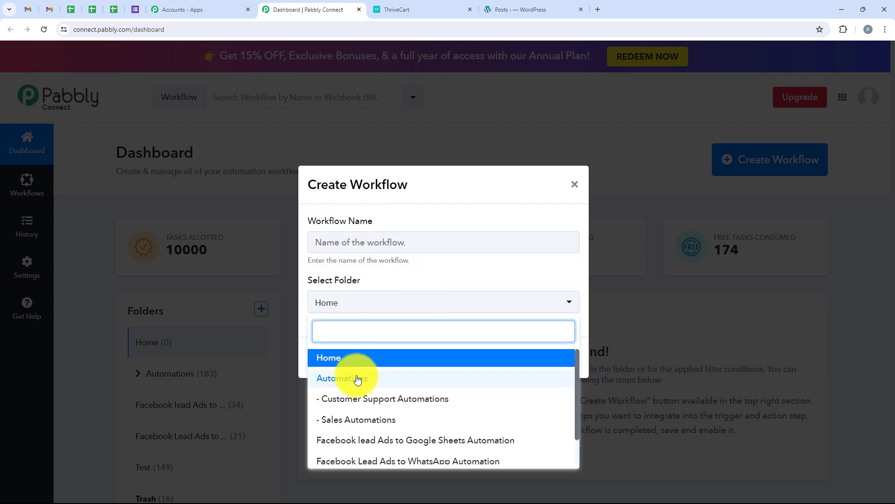
{"action": "left_click", "coordinate": [554, 381]}
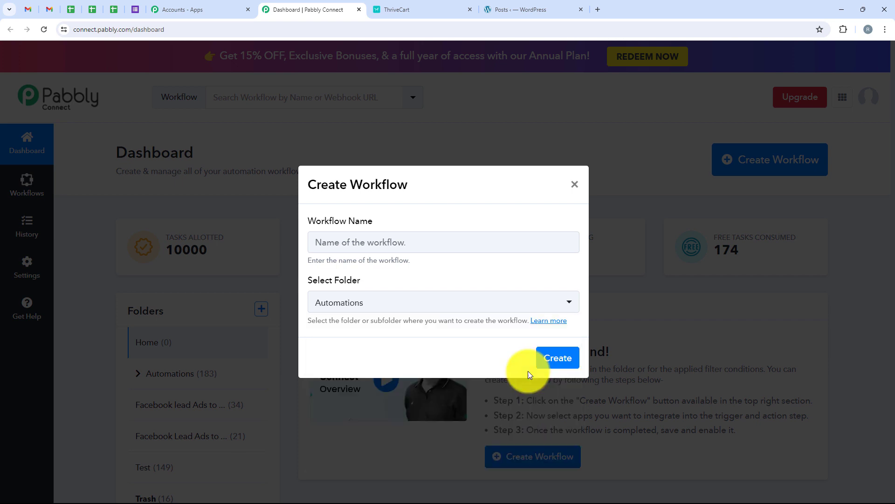
{"action": "left_click", "coordinate": [361, 241]}
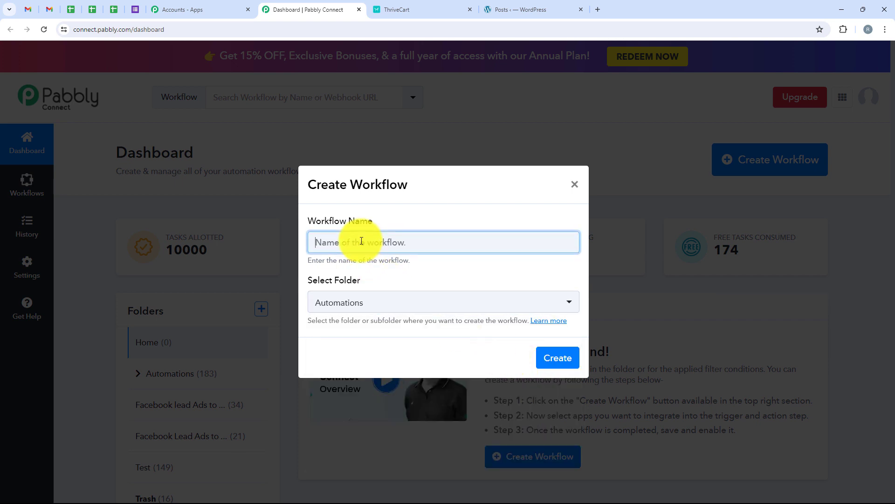
{"action": "type", "text": "How to Create WordPress User from ThriveCart Purchase"}
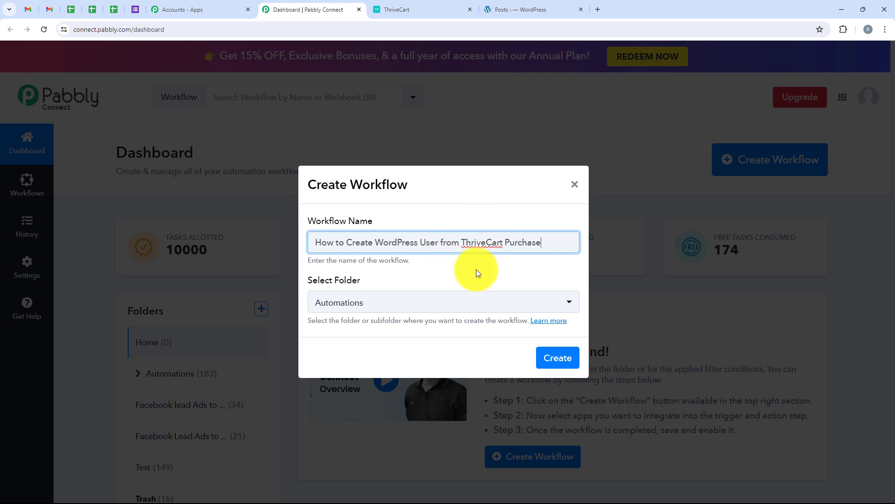
{"action": "left_click", "coordinate": [569, 356]}
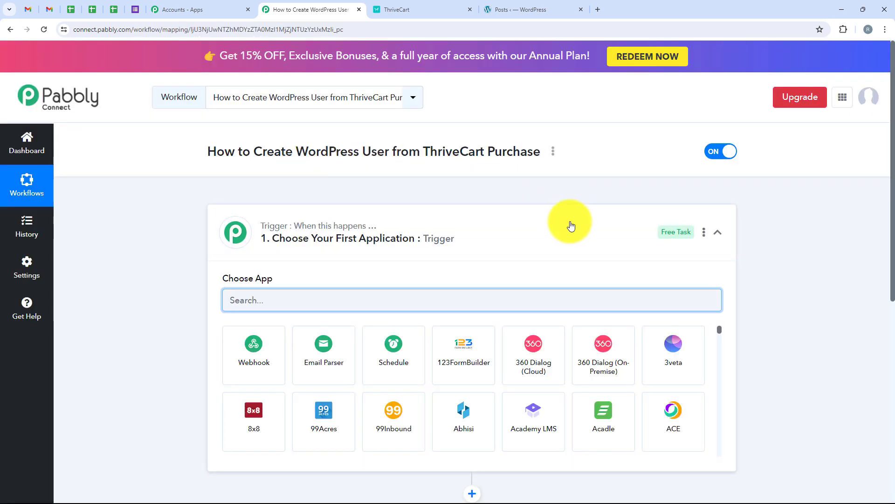
- Choose ThriveCart as the trigger app with the Product Purchase trigger event
{"action": "left_click", "coordinate": [530, 236]}
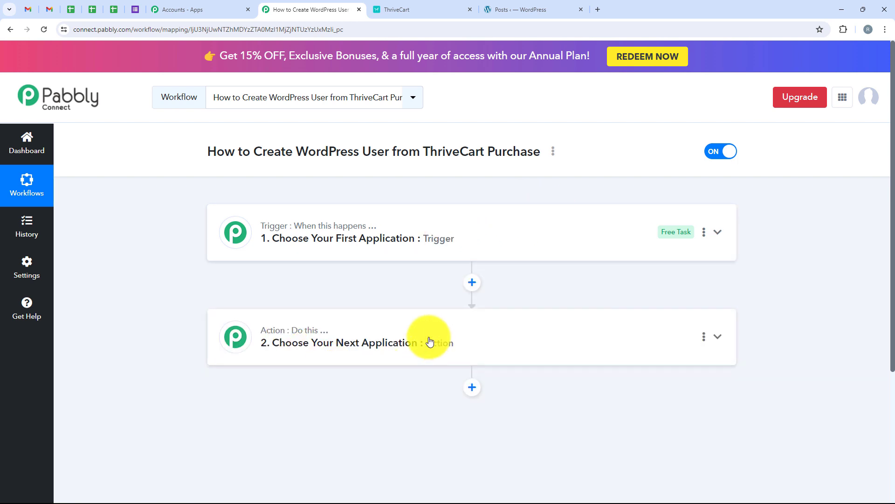
{"action": "mouse_move", "coordinate": [301, 227]}
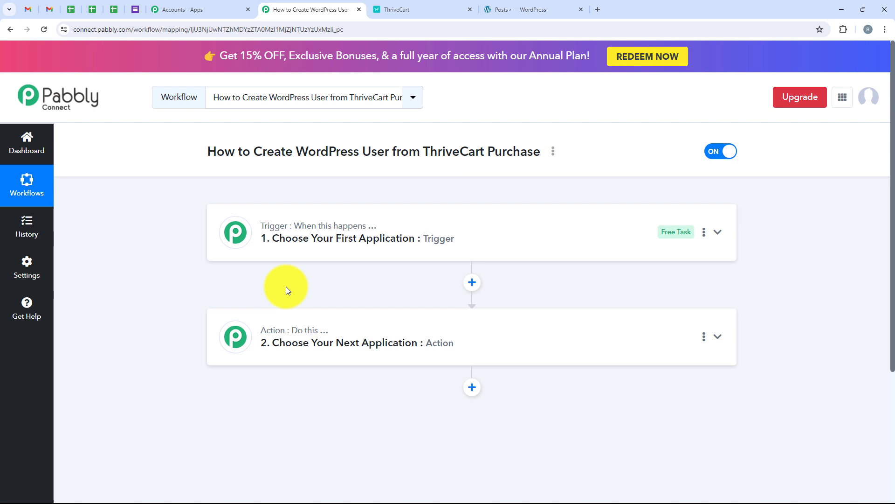
{"action": "left_click", "coordinate": [306, 231]}
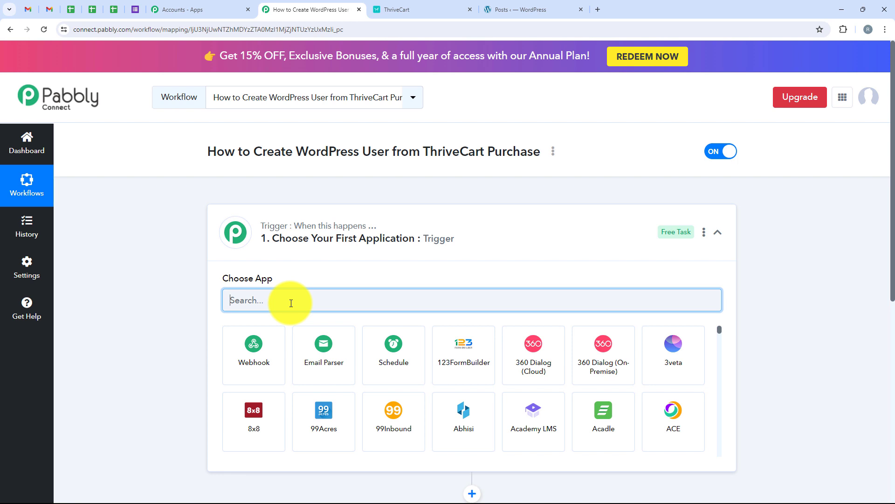
{"action": "type", "text": "Thriv"}
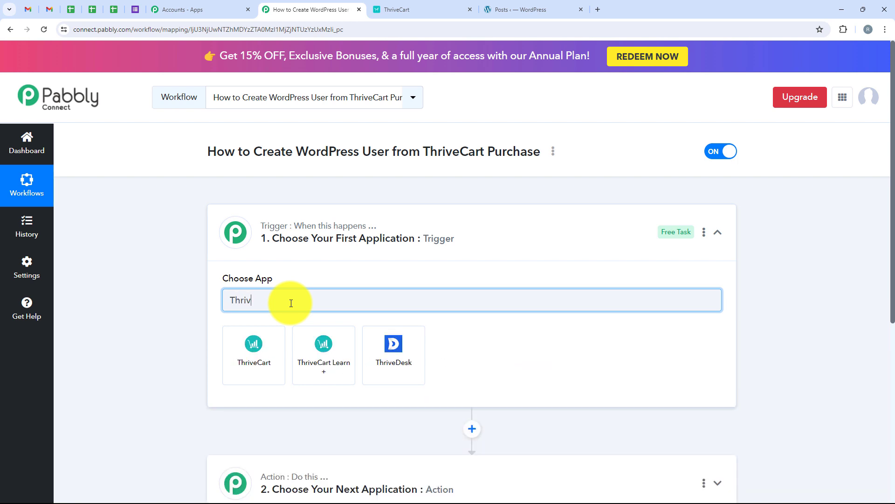
{"action": "type", "text": "eCart"}
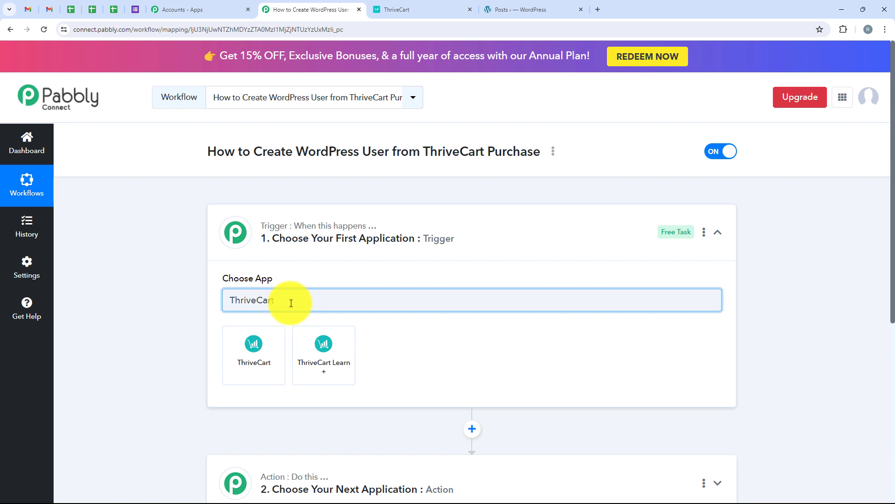
{"action": "left_click_drag", "start_coordinate": [396, 302], "coordinate": [195, 308]}
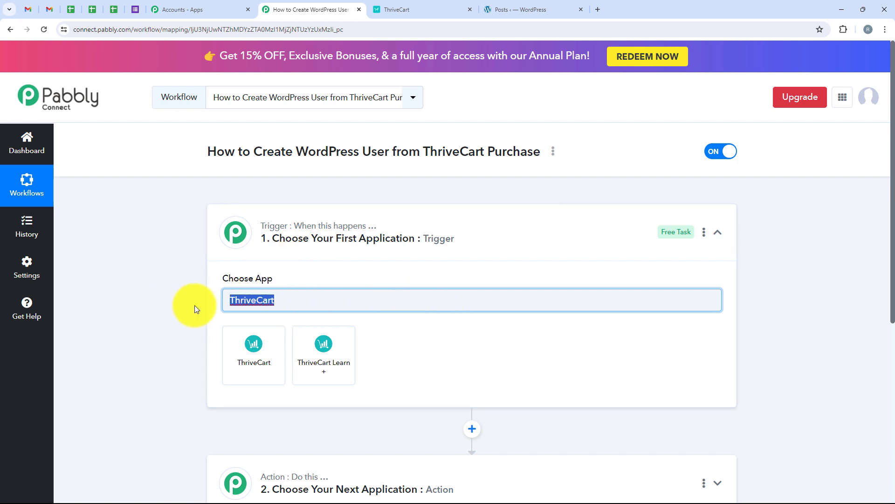
{"action": "left_click", "coordinate": [245, 346]}
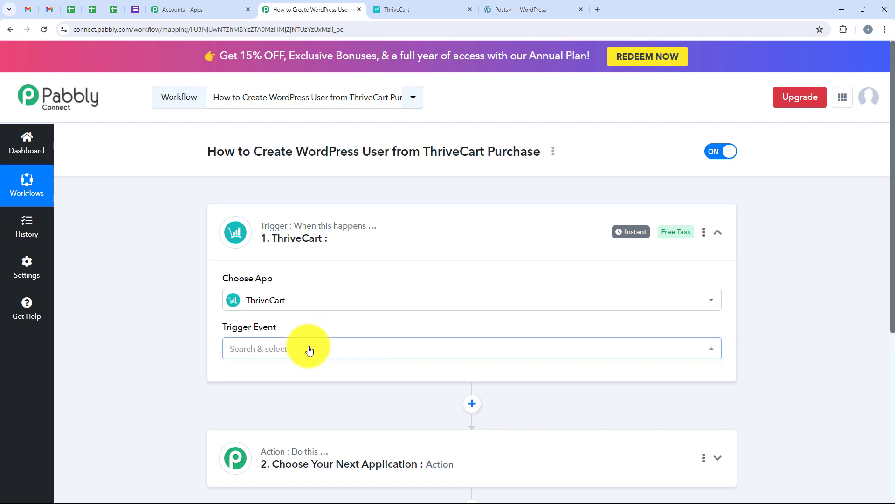
{"action": "left_click", "coordinate": [309, 348]}
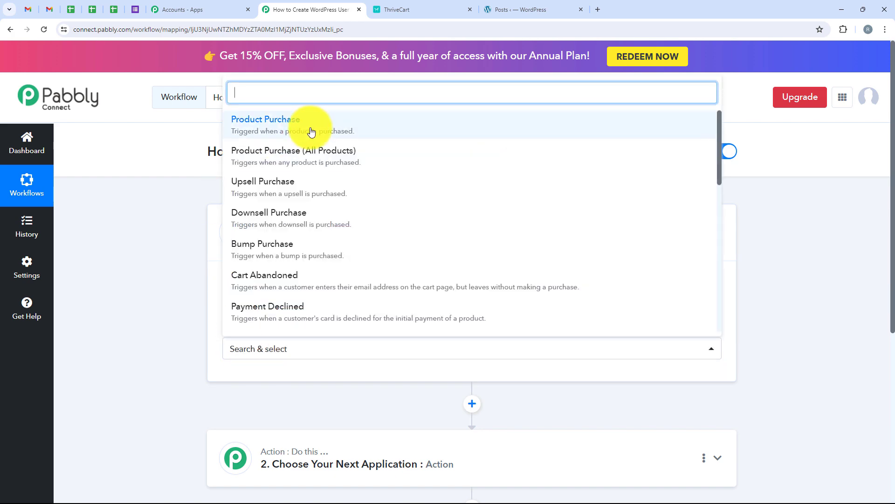
{"action": "left_click", "coordinate": [491, 119]}
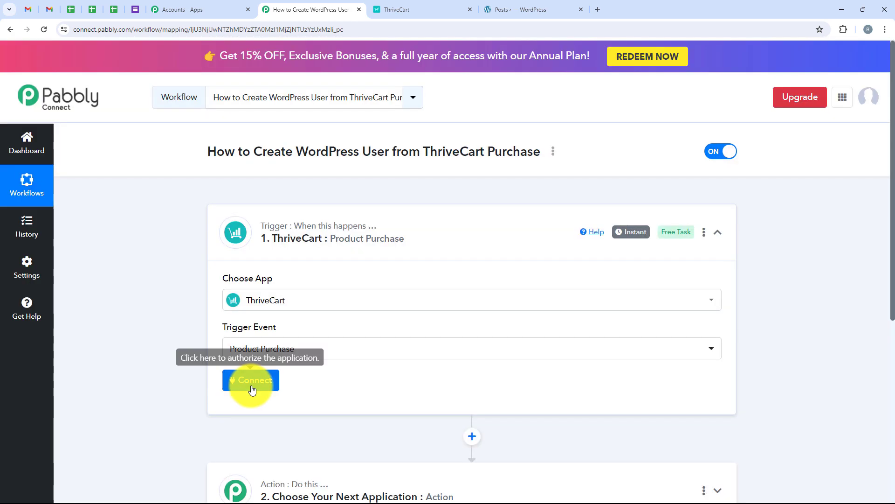
- Add a new ThriveCart connection and open ThriveCart's API & Webhook settings in a new tab
{"action": "left_click", "coordinate": [251, 381]}
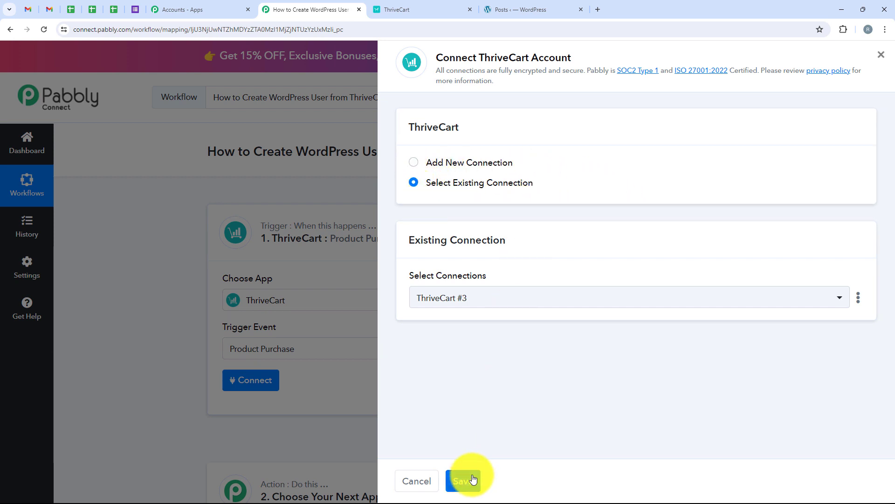
{"action": "left_click", "coordinate": [469, 161]}
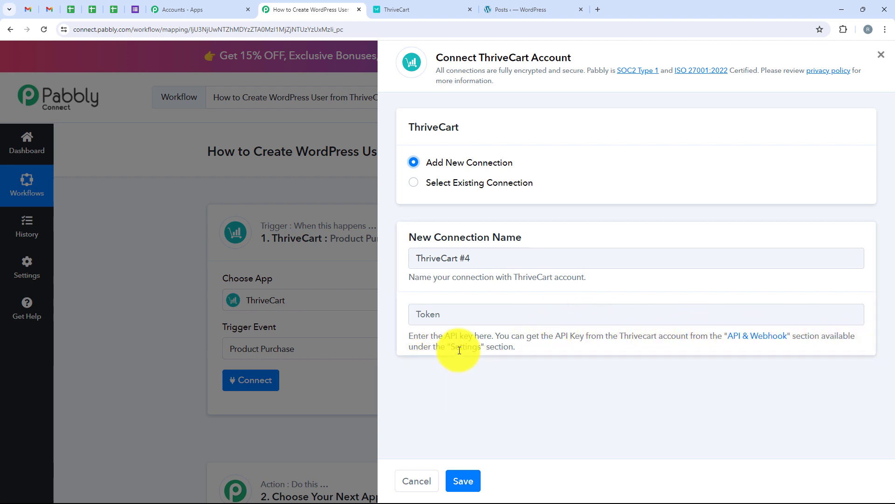
{"action": "left_click_drag", "start_coordinate": [724, 336], "coordinate": [791, 335]}
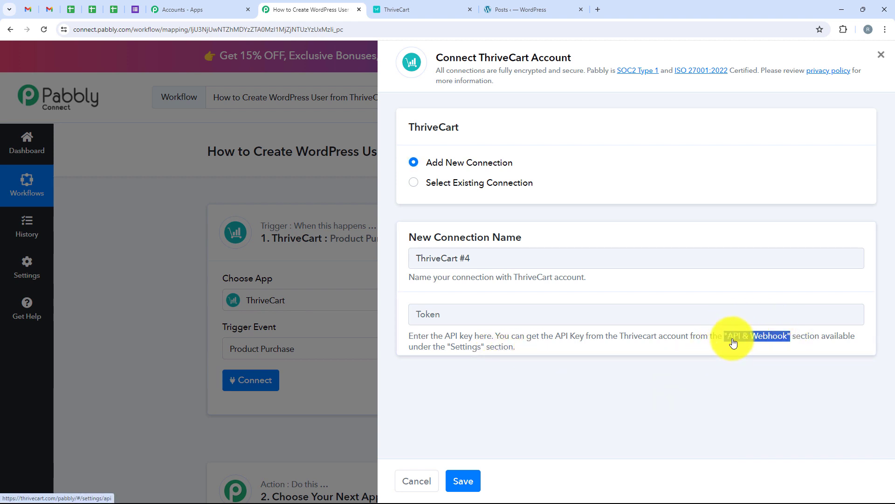
{"action": "right_click", "coordinate": [747, 340]}
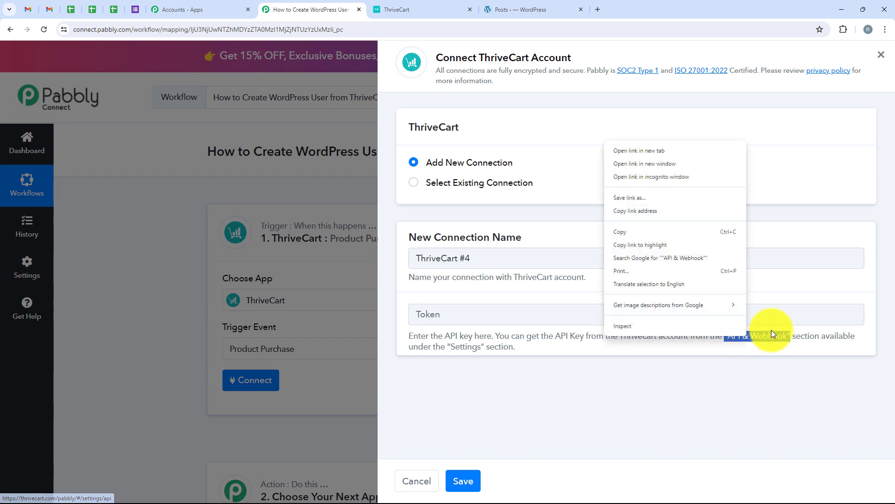
{"action": "left_click", "coordinate": [656, 150]}
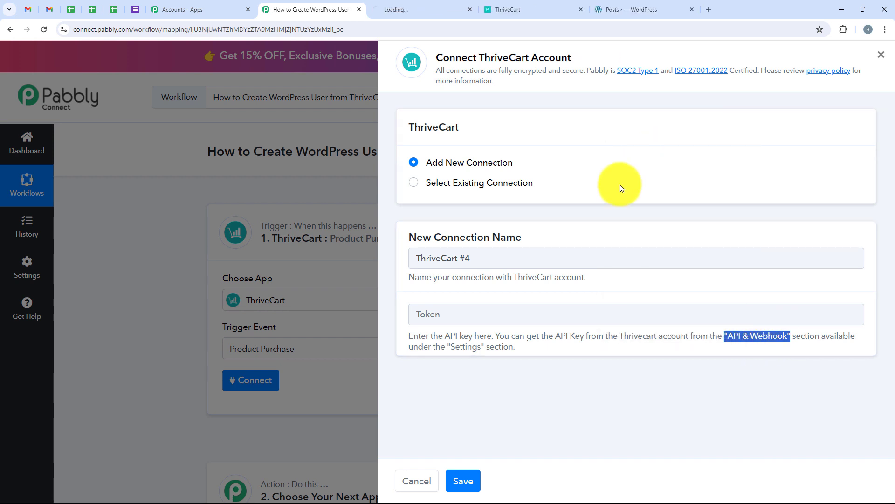
{"action": "left_click", "coordinate": [396, 9]}
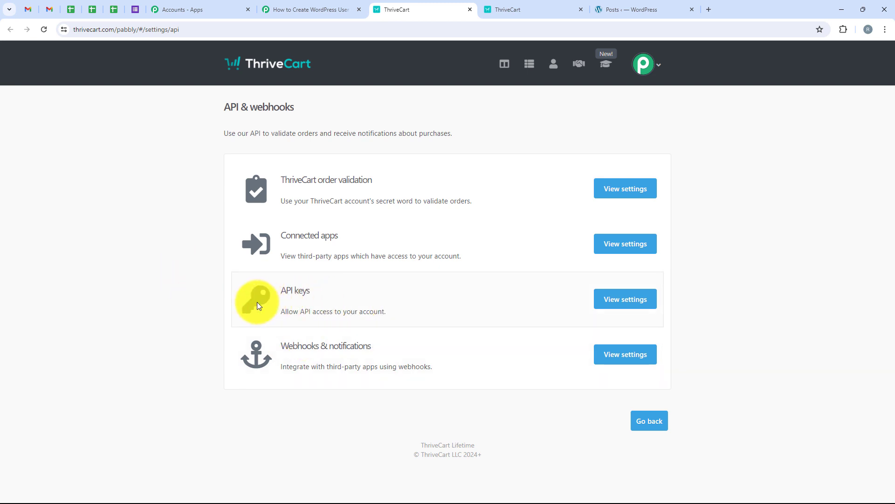
- Generate a ThriveCart API key named 'Test Key' and copy it for Pabbly
{"action": "left_click", "coordinate": [629, 301]}
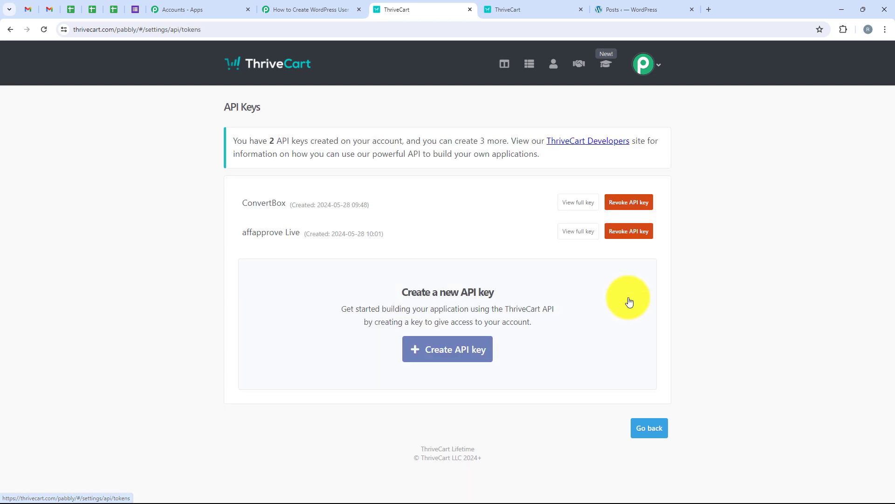
{"action": "left_click", "coordinate": [449, 360]}
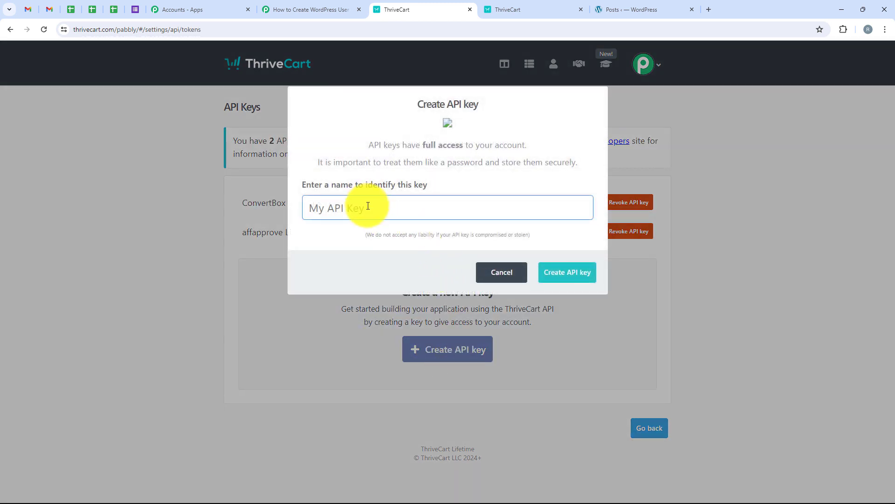
{"action": "type", "text": "Test Key"}
{"action": "left_click", "coordinate": [552, 274]}
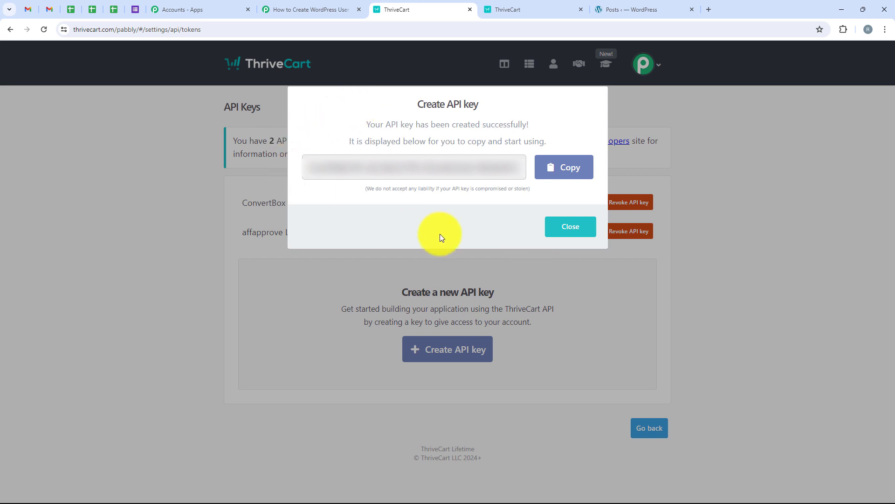
{"action": "left_click", "coordinate": [575, 169]}
{"action": "left_click", "coordinate": [284, 7]}
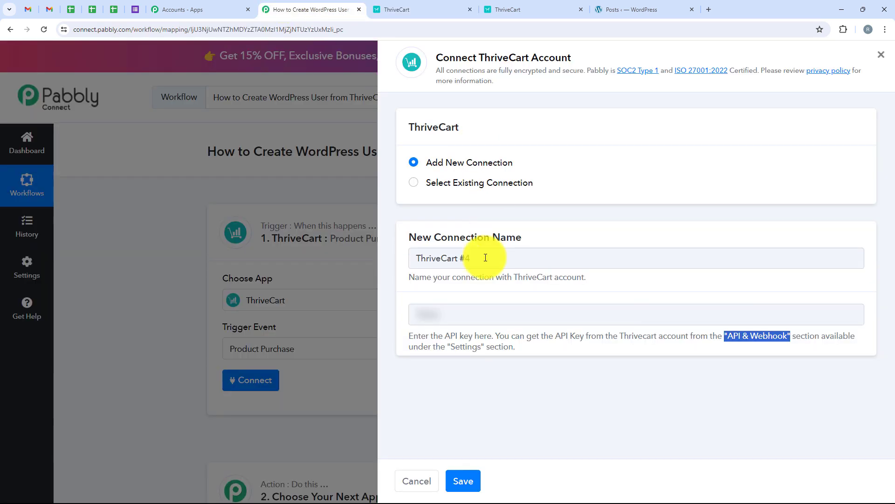
- Paste the copied API key and save the ThriveCart connection
{"action": "right_click", "coordinate": [464, 312]}
{"action": "left_click", "coordinate": [488, 185]}
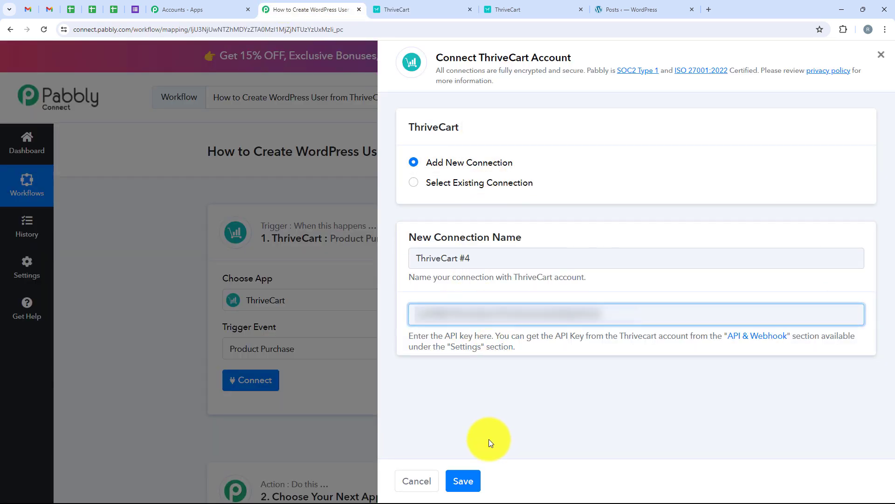
{"action": "left_click", "coordinate": [476, 480]}
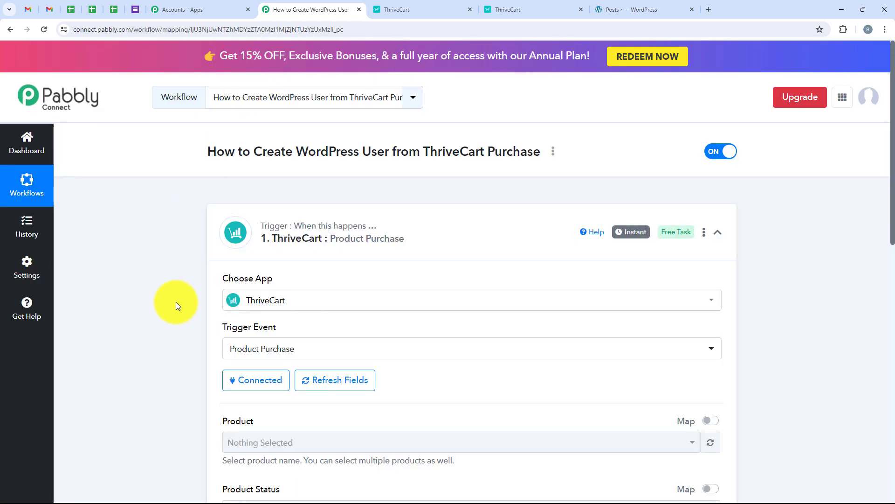
- Select Basic of PHP as the trigger's product
{"action": "scroll", "coordinate": [176, 301], "scroll_direction": "down", "scroll_amount": 3}
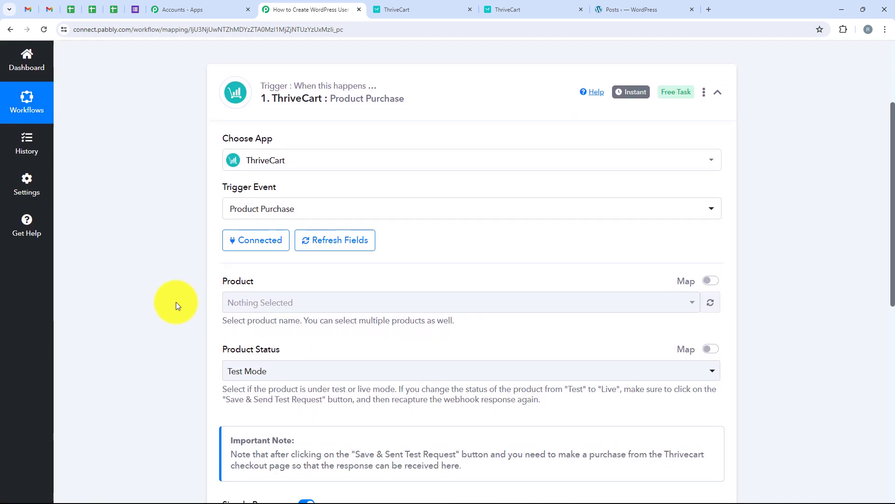
{"action": "scroll", "coordinate": [176, 301], "scroll_direction": "down", "scroll_amount": 1}
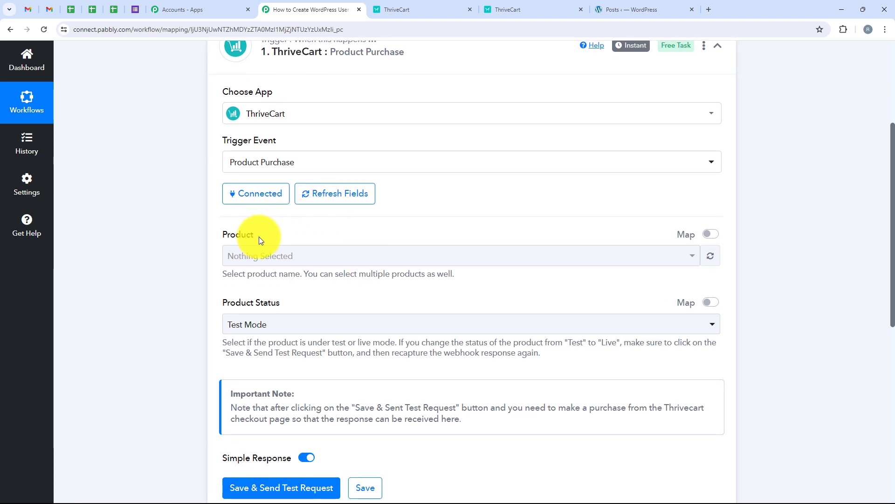
{"action": "left_click", "coordinate": [289, 256]}
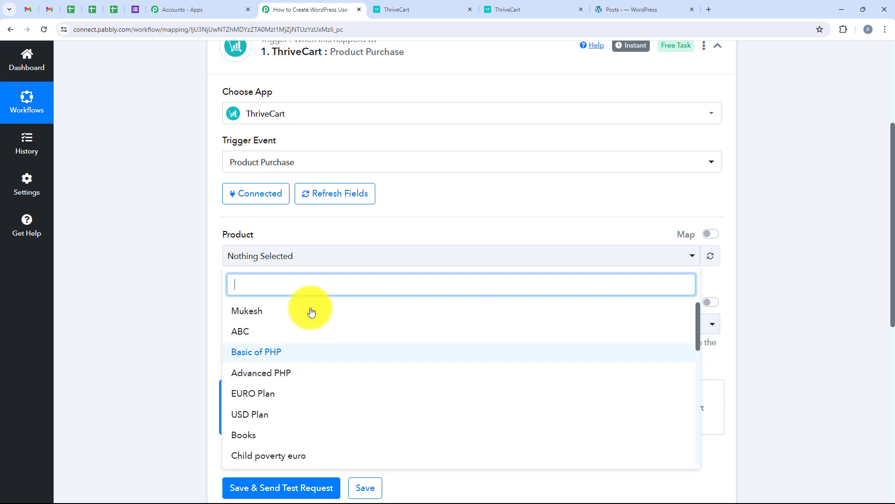
{"action": "left_click", "coordinate": [259, 251]}
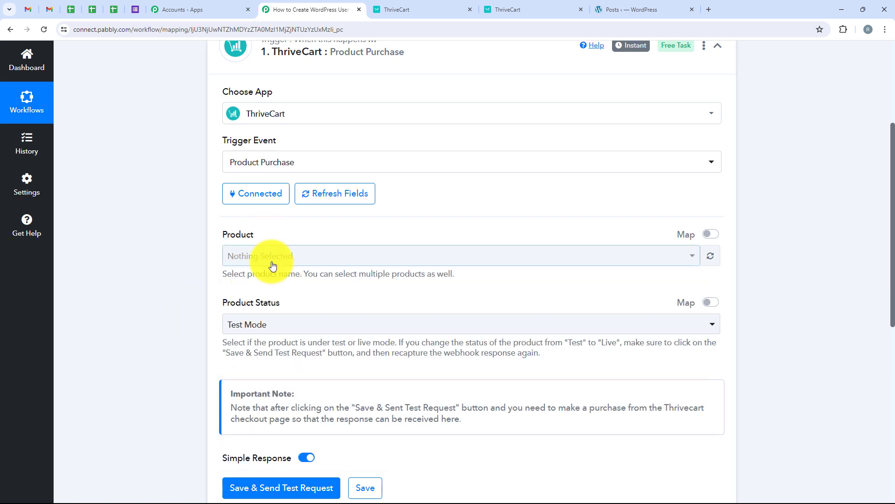
{"action": "left_click", "coordinate": [270, 258]}
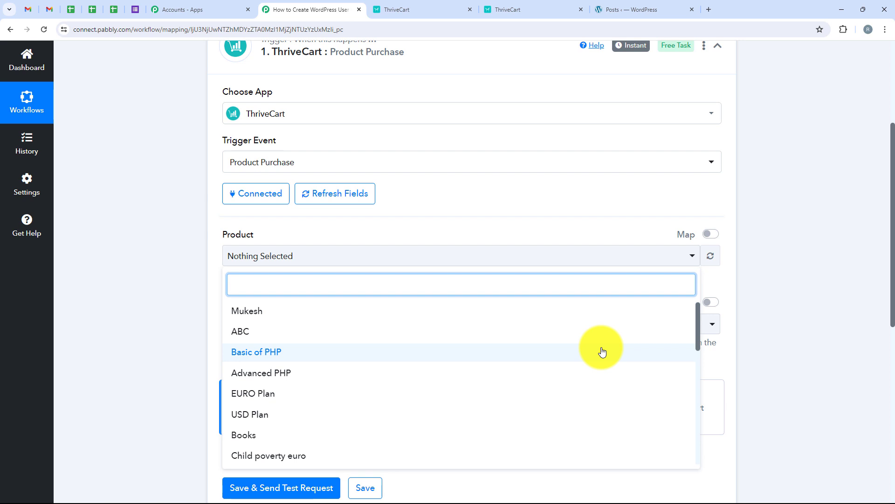
{"action": "left_click", "coordinate": [602, 351]}
{"action": "left_click", "coordinate": [192, 214]}
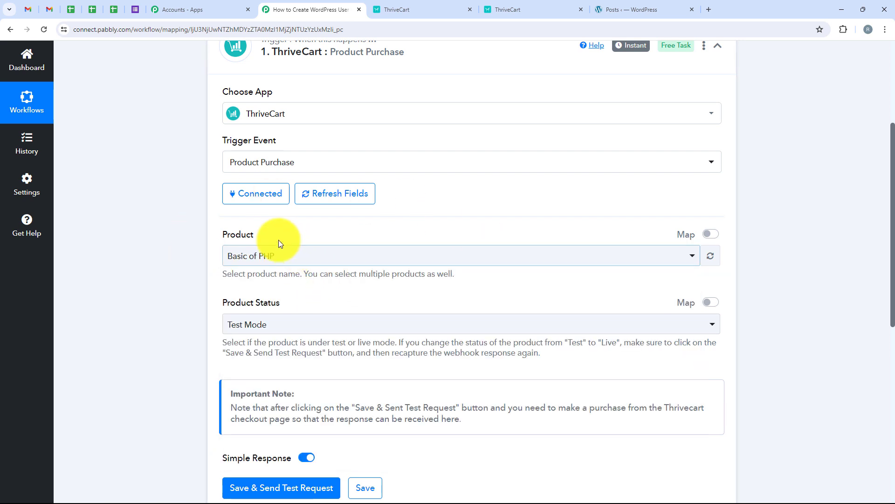
- Keep Product Status in Test Mode, then save and send a test request
{"action": "scroll", "coordinate": [202, 310], "scroll_direction": "down", "scroll_amount": 1}
{"action": "left_click_drag", "start_coordinate": [226, 263], "coordinate": [286, 280]}
{"action": "left_click", "coordinate": [285, 279]}
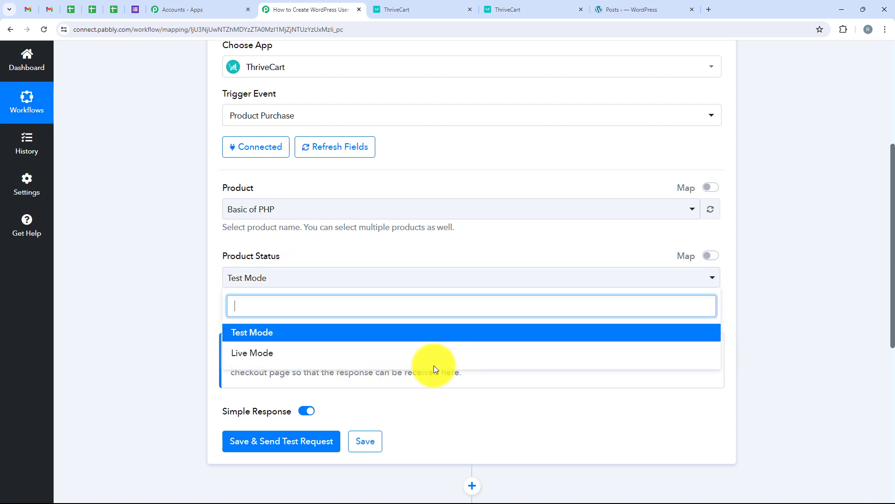
{"action": "left_click", "coordinate": [485, 387]}
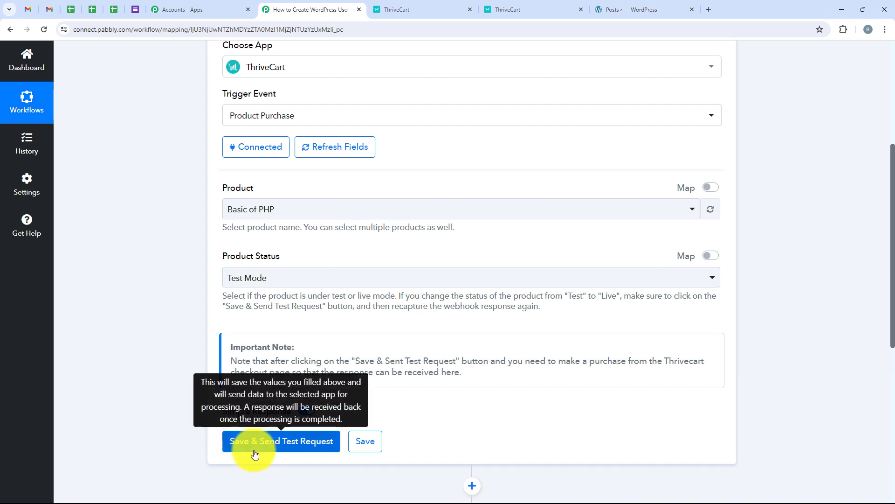
{"action": "left_click", "coordinate": [251, 443]}
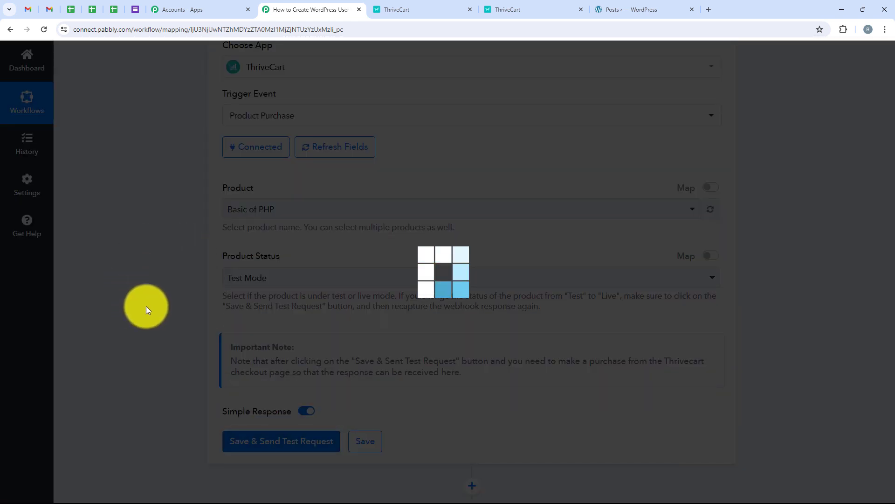
- Note the instruction to make a test submission while the trigger waits for a response
{"action": "scroll", "coordinate": [160, 303], "scroll_direction": "up", "scroll_amount": 1}
{"action": "scroll", "coordinate": [160, 303], "scroll_direction": "down", "scroll_amount": 3}
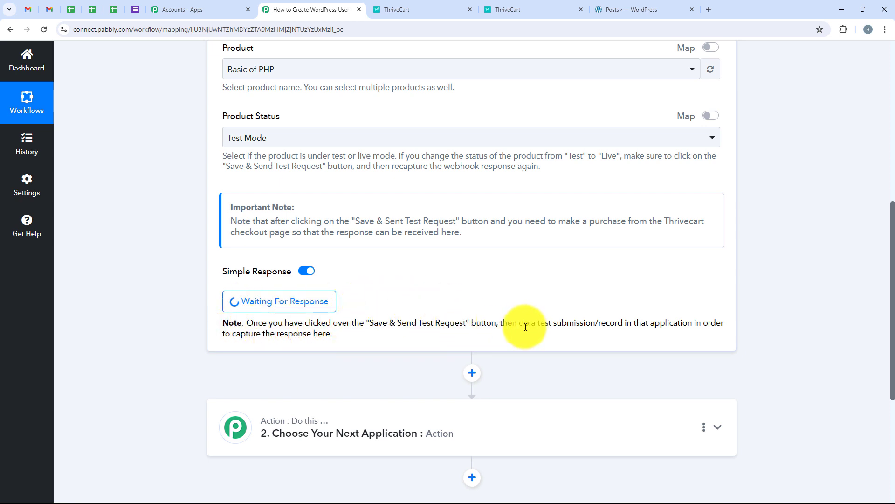
{"action": "left_click_drag", "start_coordinate": [519, 323], "coordinate": [623, 321]}
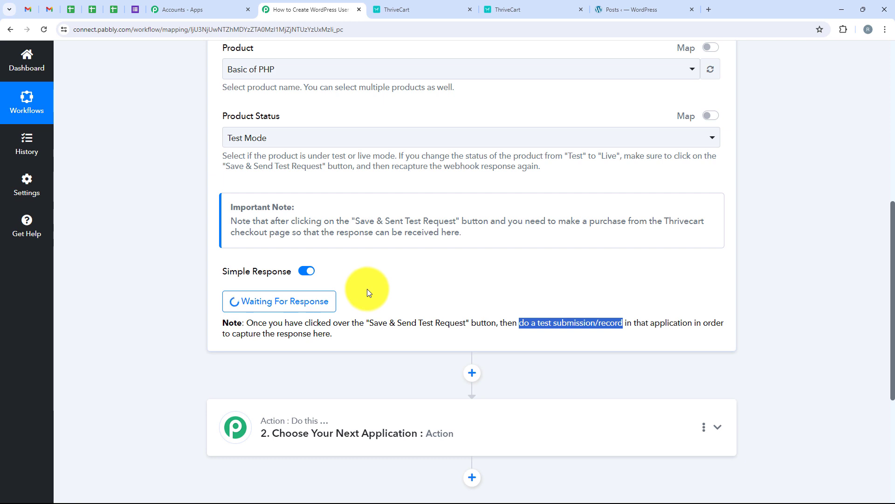
{"action": "left_click", "coordinate": [542, 4]}
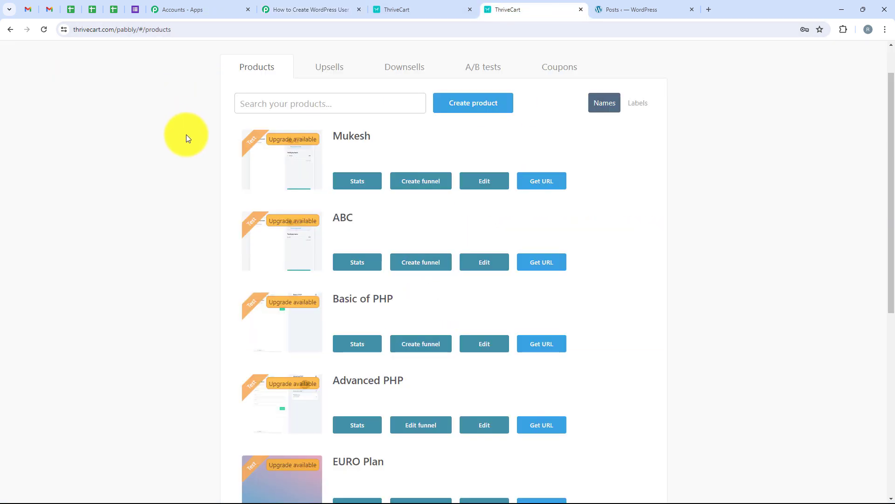
- Copy the Basic of PHP checkout URL and load it in a new browser tab
{"action": "scroll", "coordinate": [184, 154], "scroll_direction": "down", "scroll_amount": 2}
{"action": "scroll", "coordinate": [182, 196], "scroll_direction": "up", "scroll_amount": 2}
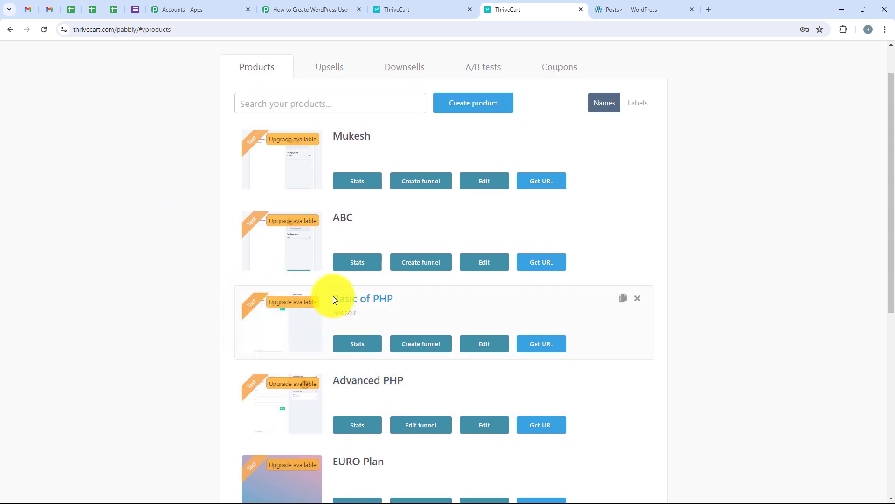
{"action": "left_click", "coordinate": [540, 345]}
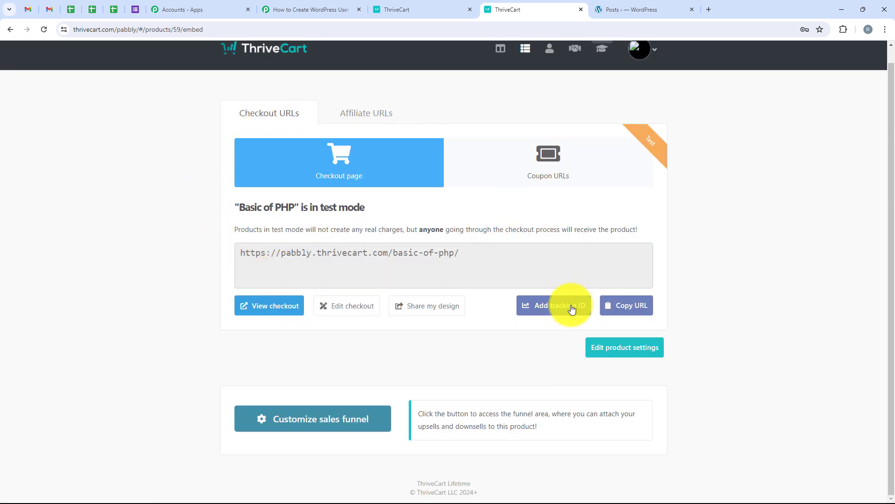
{"action": "left_click", "coordinate": [644, 313]}
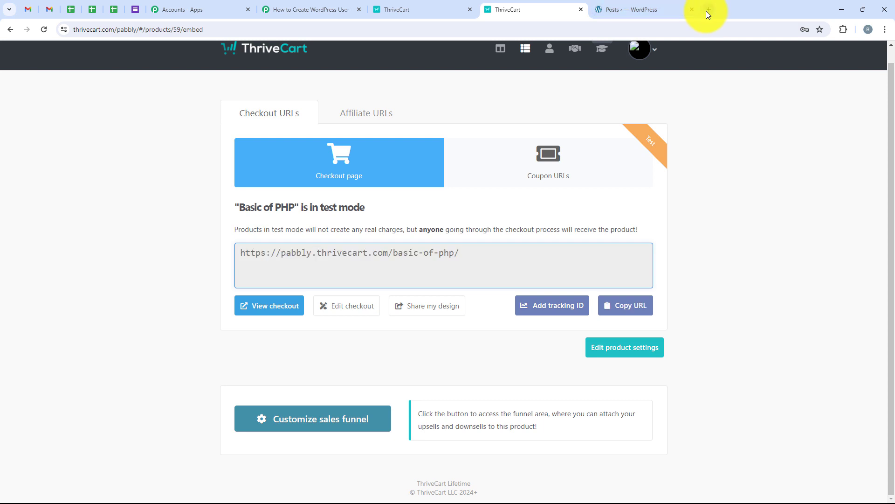
{"action": "left_click", "coordinate": [708, 9]}
{"action": "key", "text": "ctrl+v"}
{"action": "key", "text": "Return"}
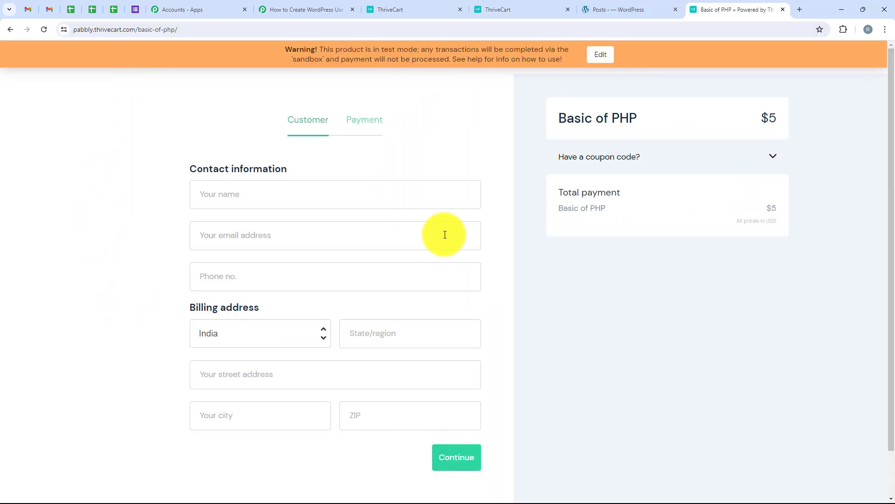
- Enter the customer's full name, e-mail address and phone number on the checkout form
{"action": "left_click_drag", "start_coordinate": [663, 117], "coordinate": [554, 117]}
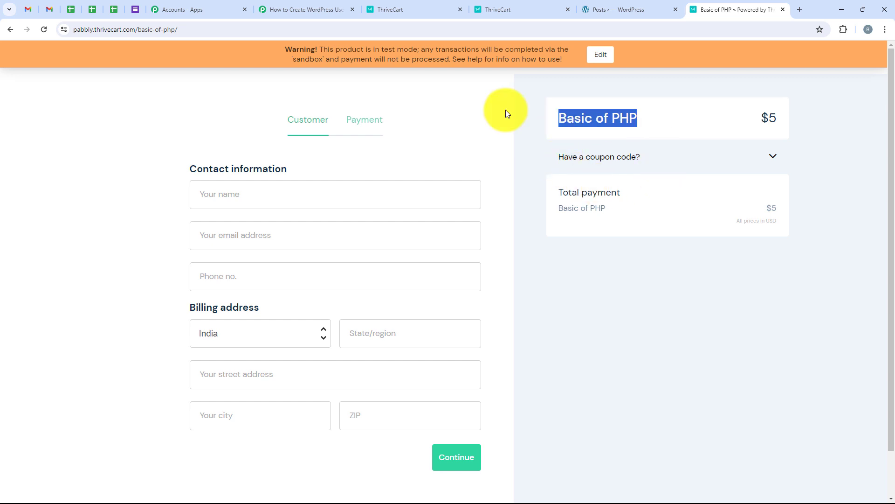
{"action": "left_click", "coordinate": [152, 137]}
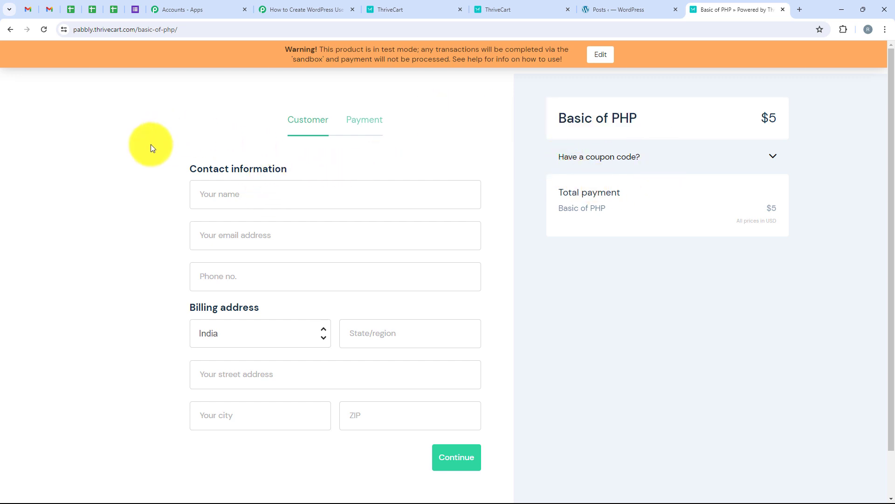
{"action": "left_click", "coordinate": [217, 194]}
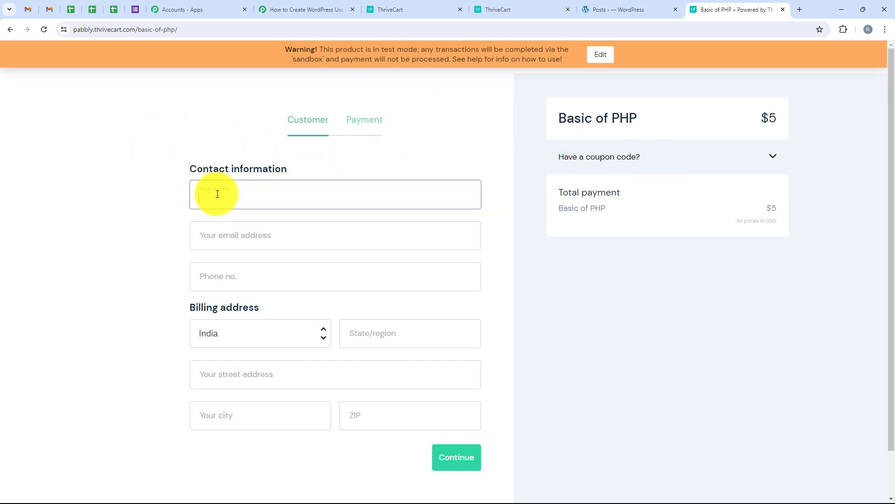
{"action": "type", "text": "Demo User"}
{"action": "left_click", "coordinate": [246, 239]}
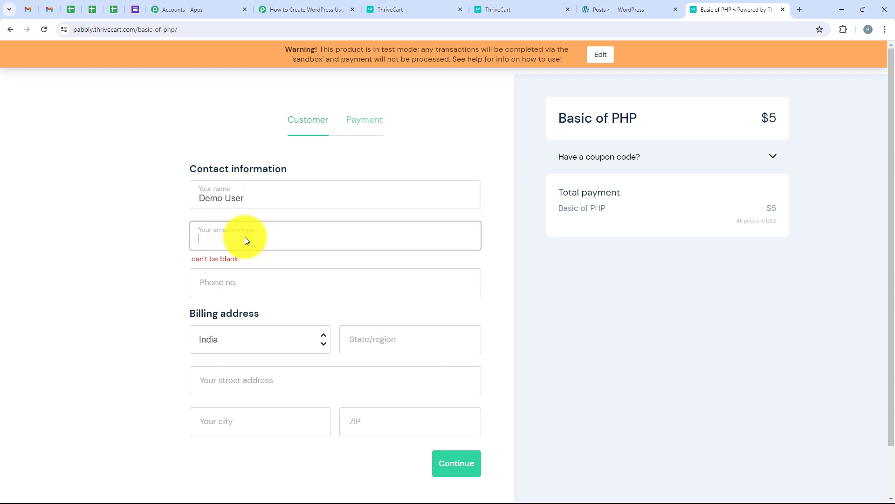
{"action": "left_click", "coordinate": [246, 285]}
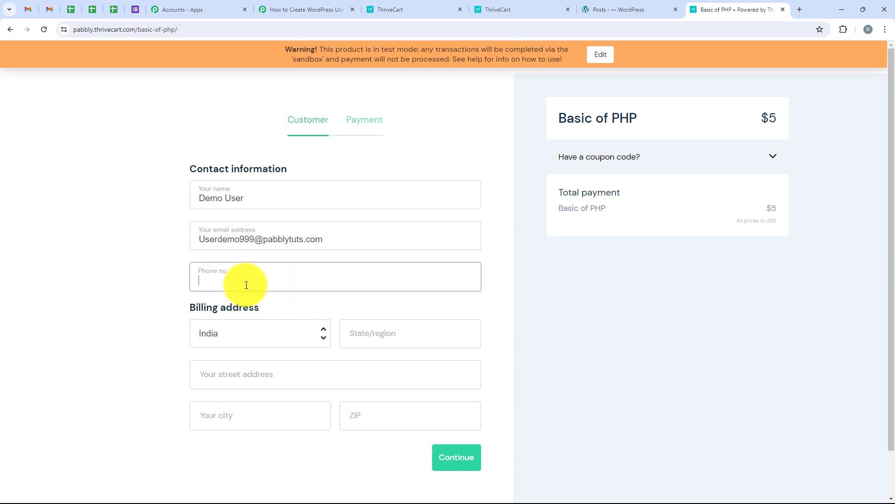
{"action": "type", "text": "9999999999"}
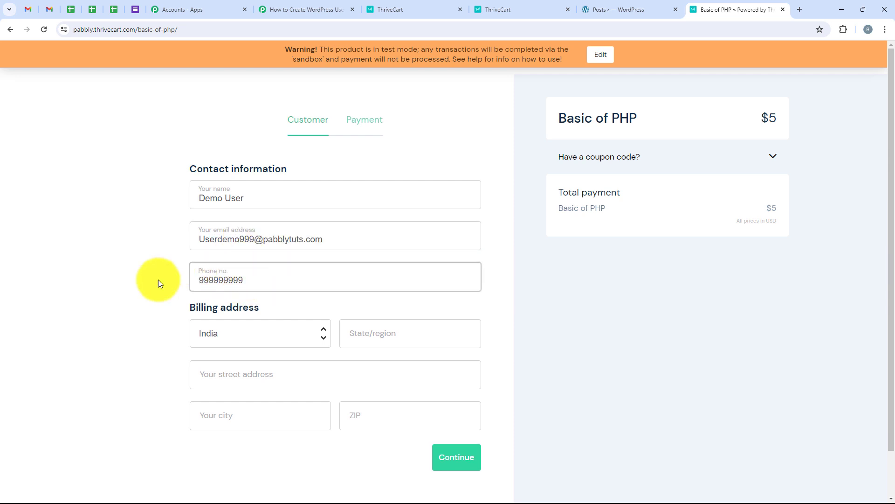
- Fill in the billing state, street, city and ZIP code, then continue to payment
{"action": "left_click", "coordinate": [385, 337]}
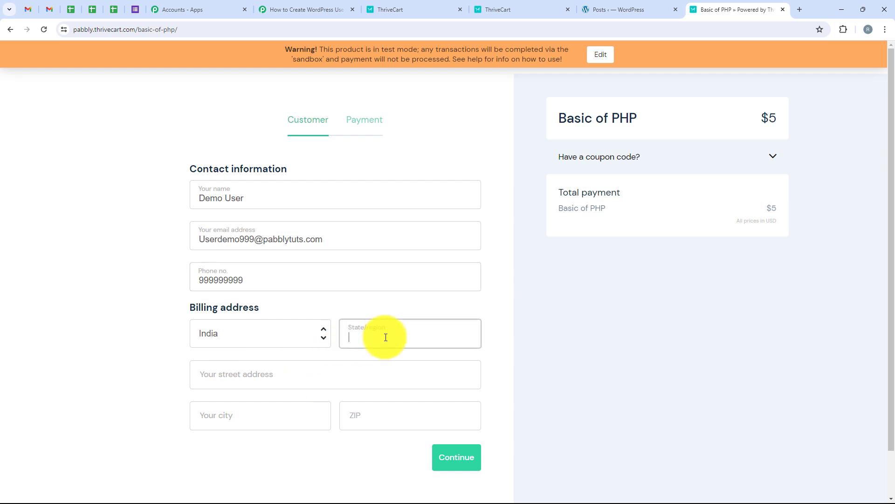
{"action": "type", "text": "Madhya Pradesh"}
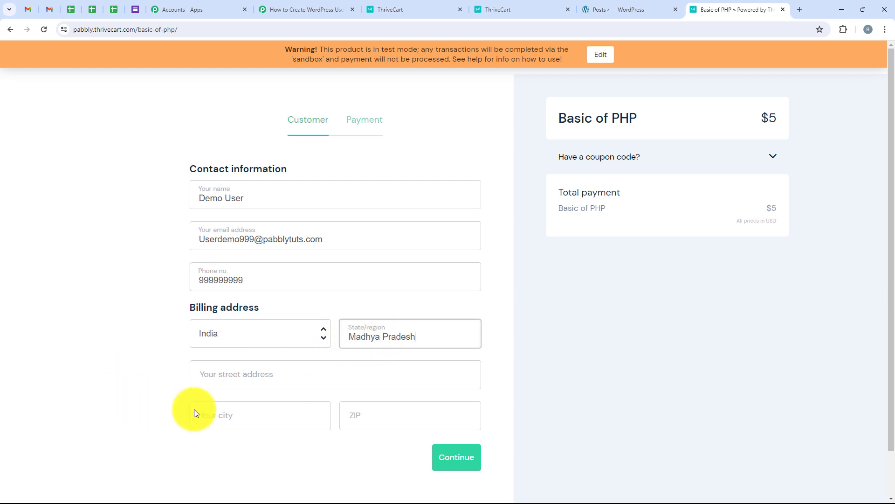
{"action": "left_click", "coordinate": [258, 370]}
{"action": "type", "text": "Old Street"}
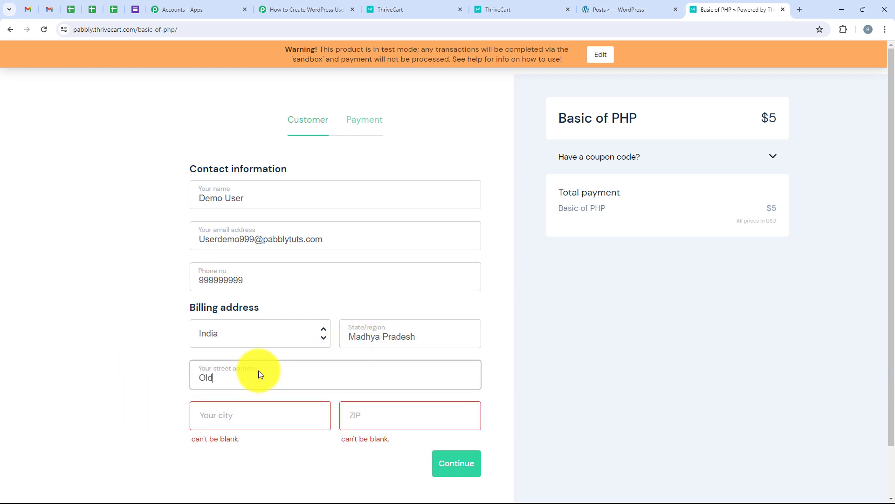
{"action": "left_click", "coordinate": [255, 405]}
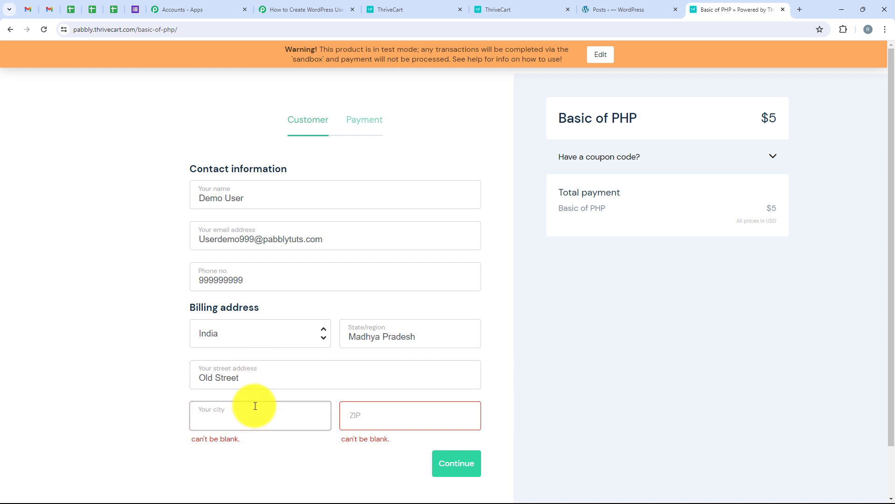
{"action": "type", "text": "Bhopal"}
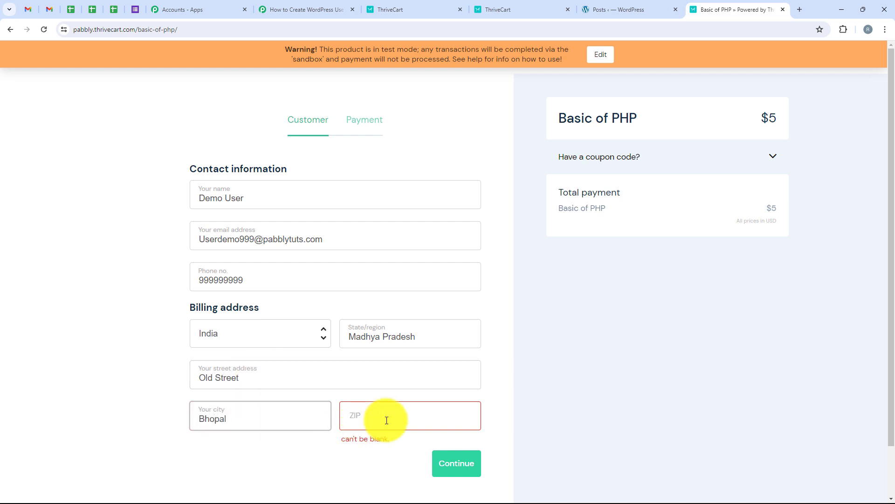
{"action": "left_click", "coordinate": [386, 419]}
{"action": "type", "text": "411111"}
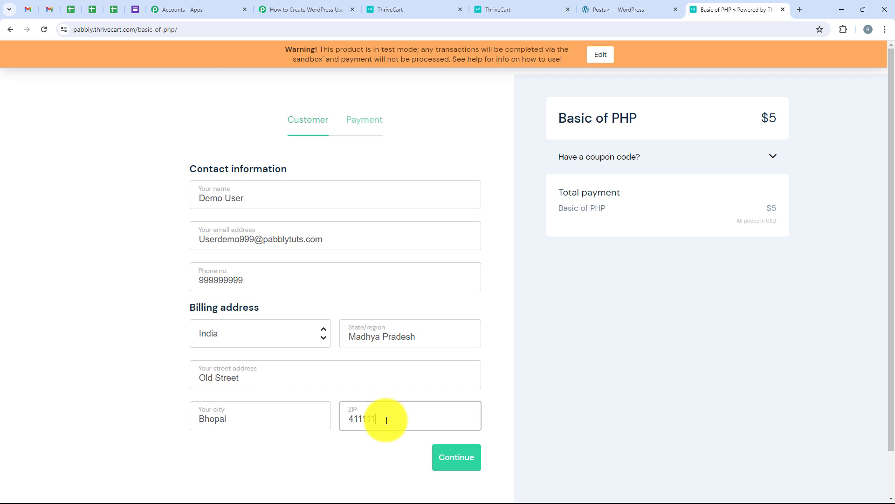
{"action": "left_click", "coordinate": [441, 468]}
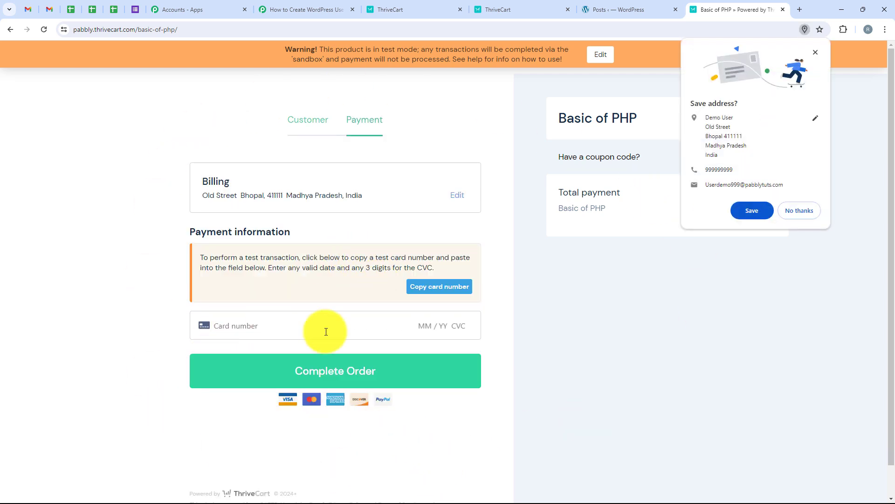
- Pay for the $5 Basic of PHP test order with the saved test card and complete it
{"action": "left_click", "coordinate": [280, 325]}
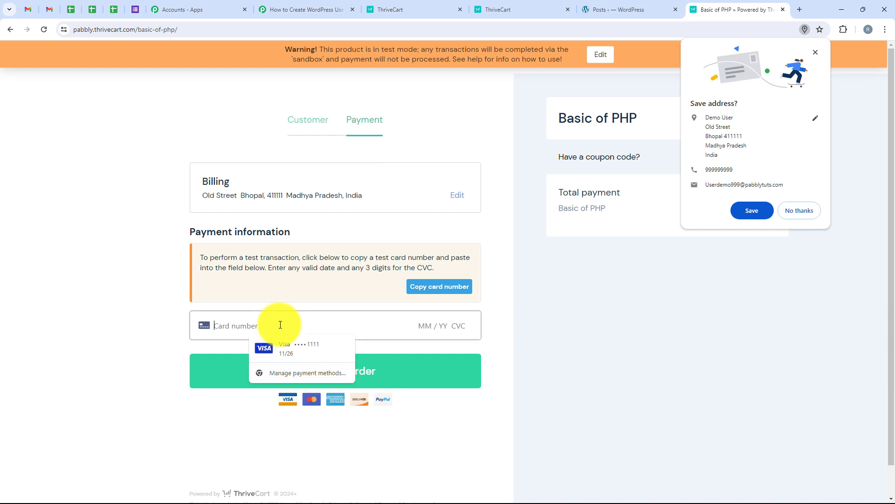
{"action": "left_click", "coordinate": [295, 353]}
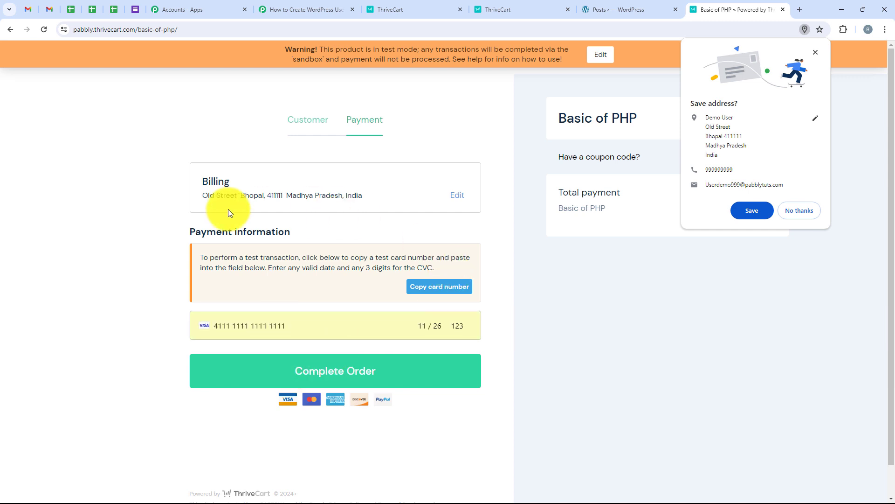
{"action": "left_click", "coordinate": [367, 375]}
{"action": "left_click", "coordinate": [788, 212]}
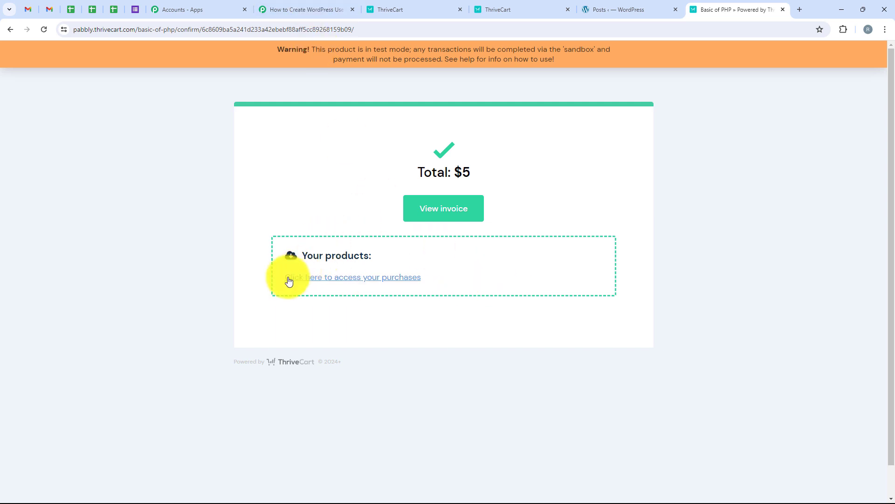
{"action": "left_click", "coordinate": [309, 9]}
- Review the captured ThriveCart response: Basic of PHP at 5.00 plus customer contact and address fields
{"action": "left_click", "coordinate": [434, 289]}
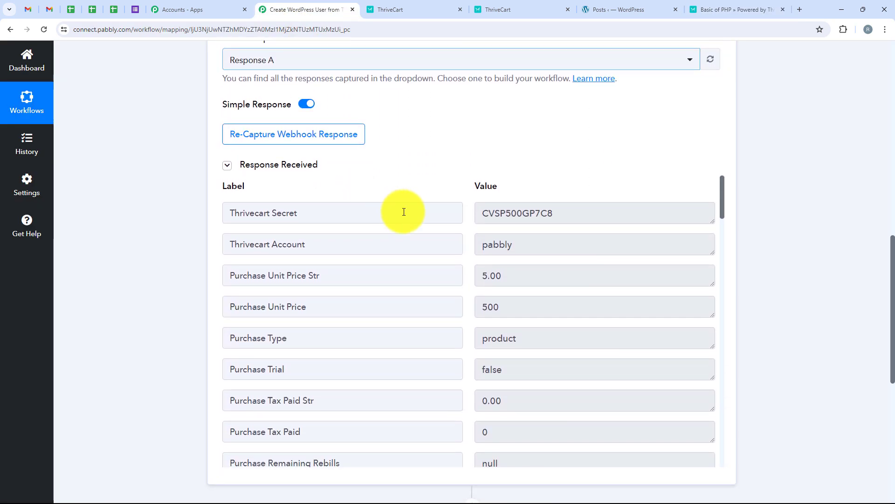
{"action": "scroll", "coordinate": [404, 212], "scroll_direction": "down", "scroll_amount": 9}
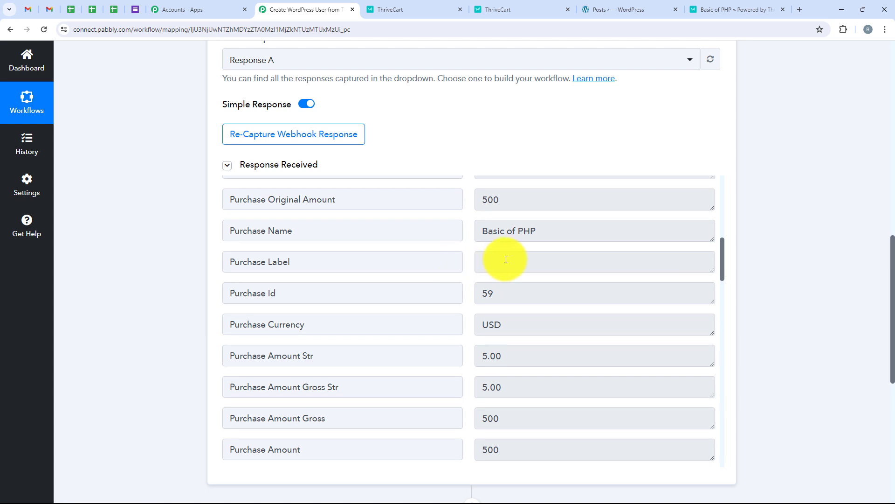
{"action": "left_click_drag", "start_coordinate": [596, 223], "coordinate": [399, 220]}
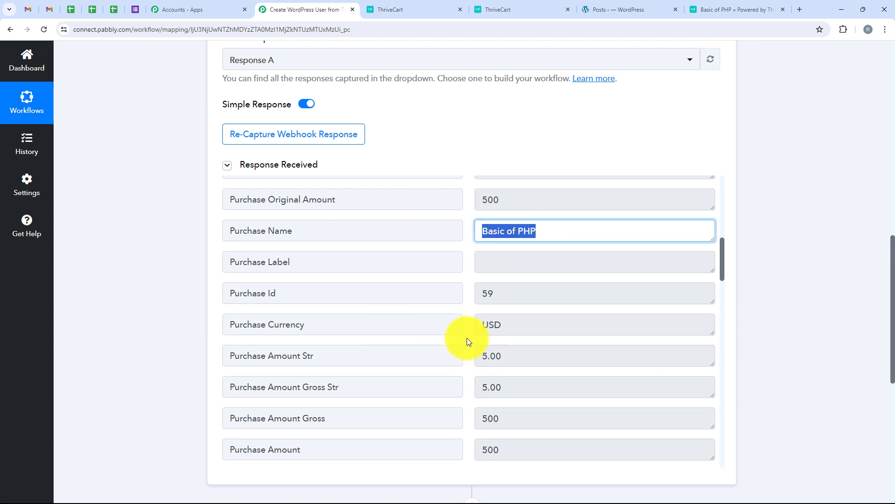
{"action": "scroll", "coordinate": [467, 336], "scroll_direction": "down", "scroll_amount": 2}
{"action": "scroll", "coordinate": [467, 335], "scroll_direction": "down", "scroll_amount": 3}
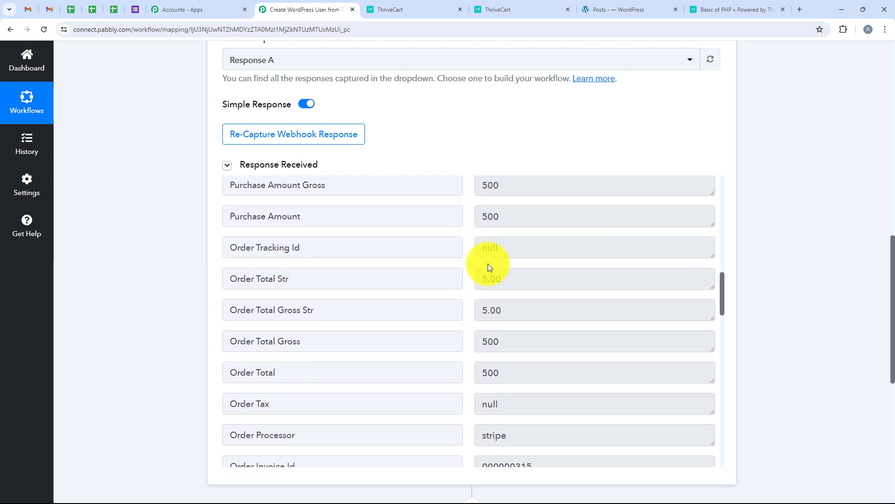
{"action": "scroll", "coordinate": [487, 267], "scroll_direction": "down", "scroll_amount": 10}
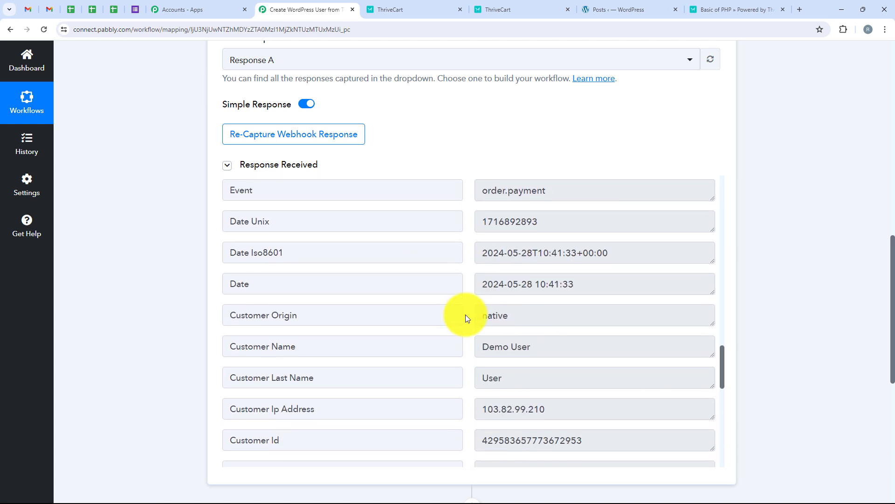
{"action": "scroll", "coordinate": [465, 314], "scroll_direction": "down", "scroll_amount": 1}
{"action": "left_click_drag", "start_coordinate": [563, 284], "coordinate": [464, 305]}
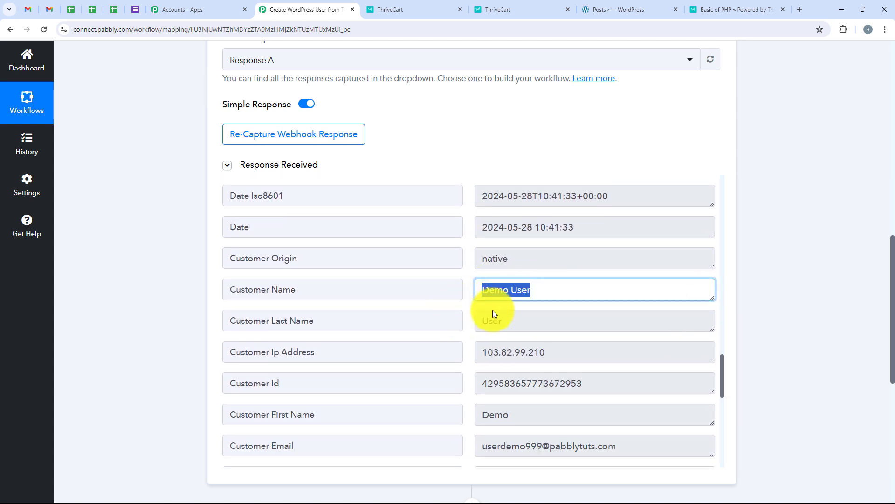
{"action": "scroll", "coordinate": [594, 376], "scroll_direction": "down", "scroll_amount": 2}
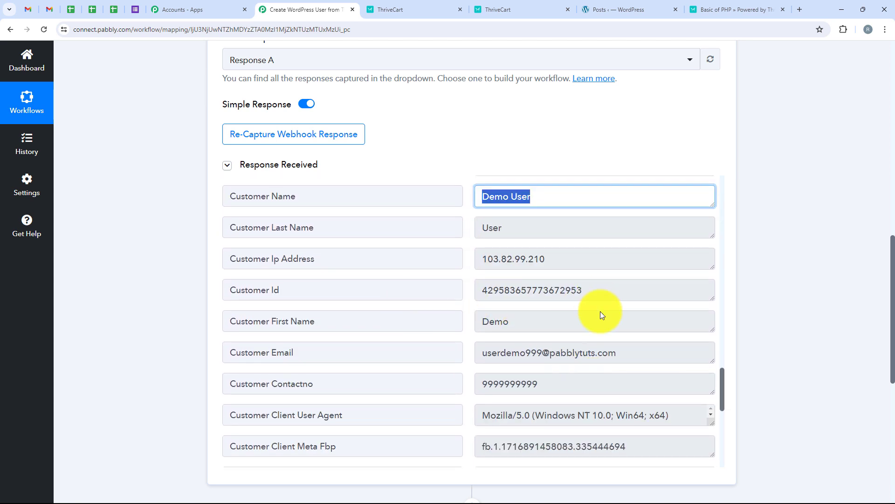
{"action": "left_click_drag", "start_coordinate": [631, 352], "coordinate": [386, 324]}
{"action": "scroll", "coordinate": [523, 287], "scroll_direction": "down", "scroll_amount": 2}
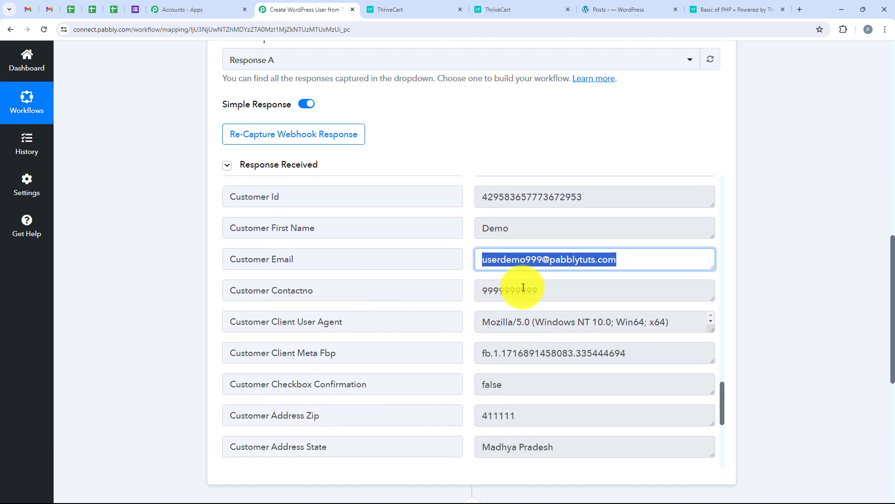
{"action": "left_click_drag", "start_coordinate": [541, 290], "coordinate": [415, 295]}
{"action": "scroll", "coordinate": [426, 300], "scroll_direction": "down", "scroll_amount": 3}
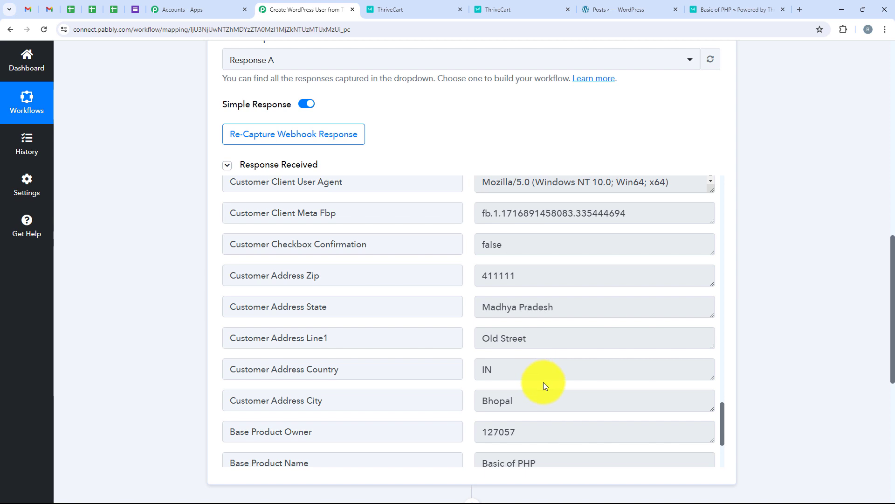
{"action": "scroll", "coordinate": [559, 373], "scroll_direction": "down", "scroll_amount": 3}
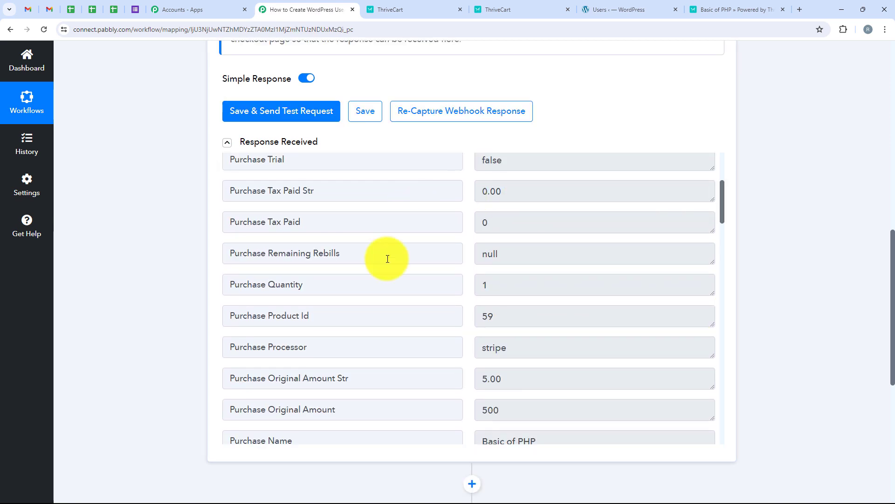
{"action": "scroll", "coordinate": [775, 329], "scroll_direction": "down", "scroll_amount": 6}
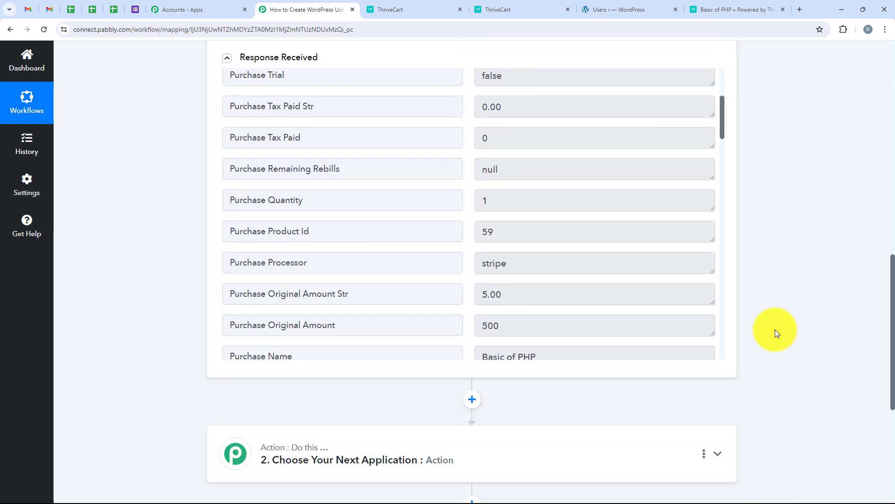
- Search 'WordP' and set the action step to WordPress with the Create a User event
{"action": "left_click", "coordinate": [420, 265]}
{"action": "scroll", "coordinate": [254, 280], "scroll_direction": "up", "scroll_amount": 4}
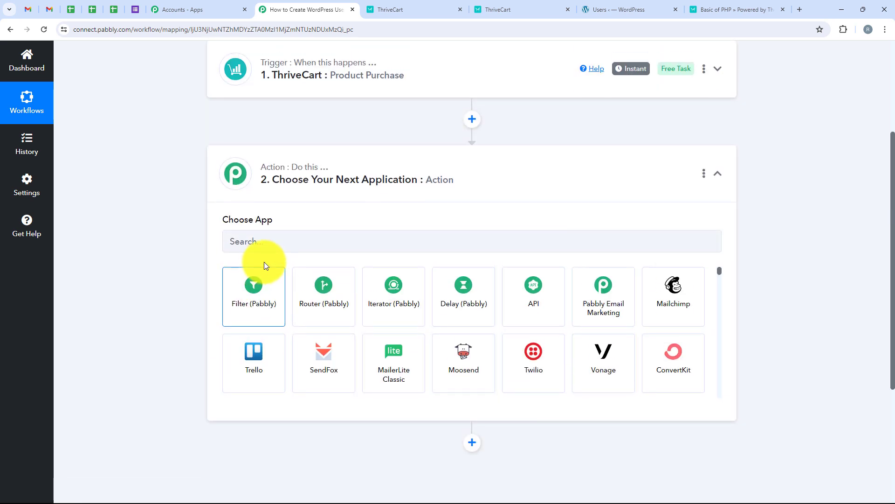
{"action": "left_click", "coordinate": [276, 233]}
{"action": "type", "text": "Word"}
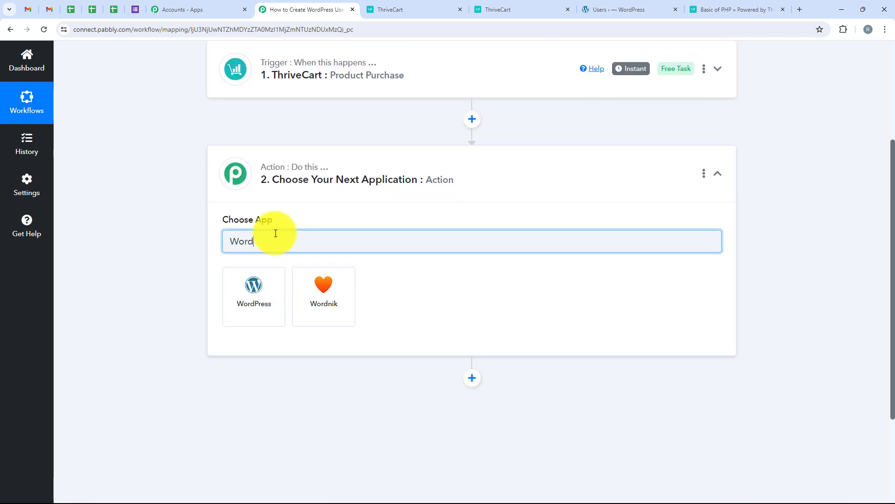
{"action": "type", "text": "Press"}
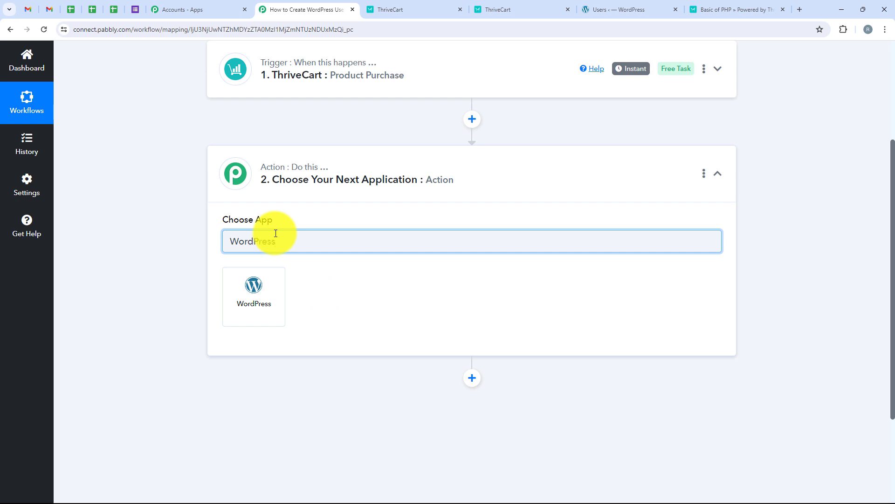
{"action": "left_click_drag", "start_coordinate": [288, 242], "coordinate": [156, 242]}
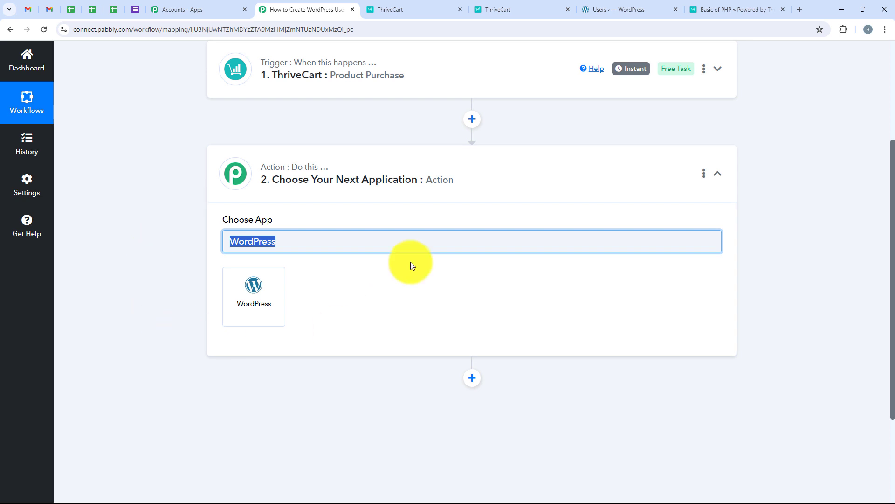
{"action": "left_click", "coordinate": [243, 300]}
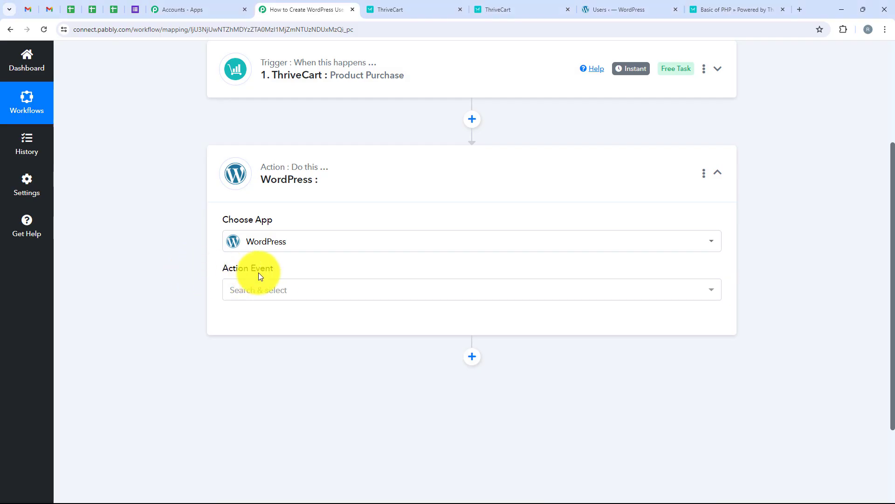
{"action": "triple_click", "coordinate": [258, 270]}
{"action": "left_click", "coordinate": [288, 285]}
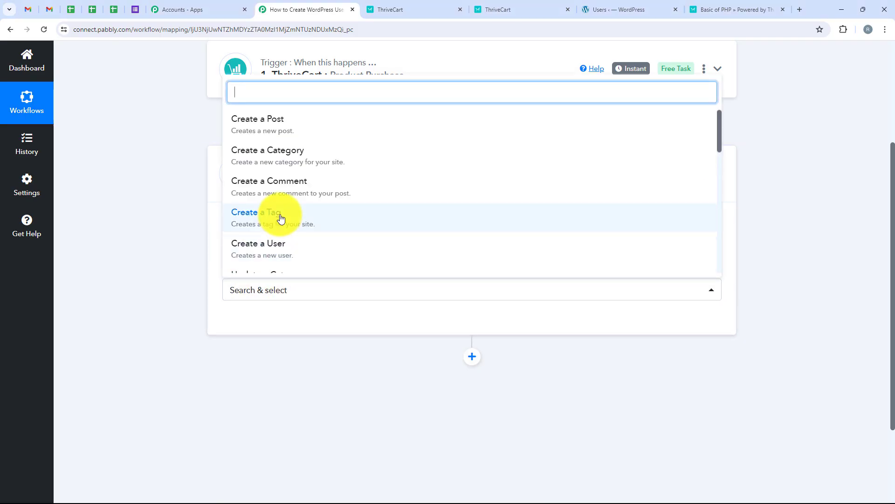
{"action": "left_click", "coordinate": [306, 248]}
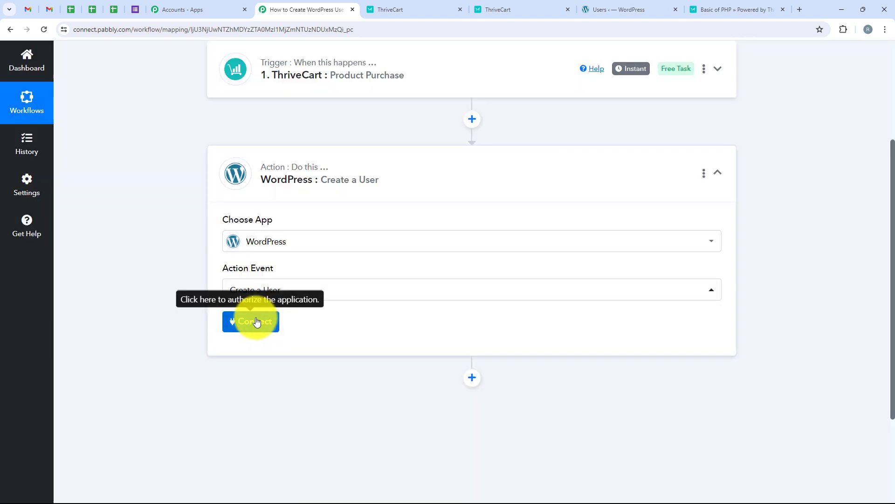
- Add a new WordPress #4 connection with the account username and password, leaving Base URL empty
{"action": "left_click", "coordinate": [256, 322]}
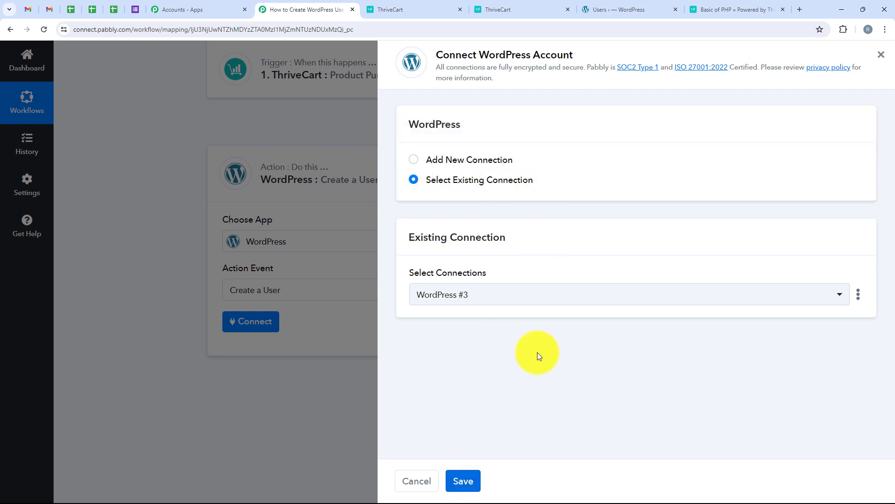
{"action": "left_click", "coordinate": [474, 162]}
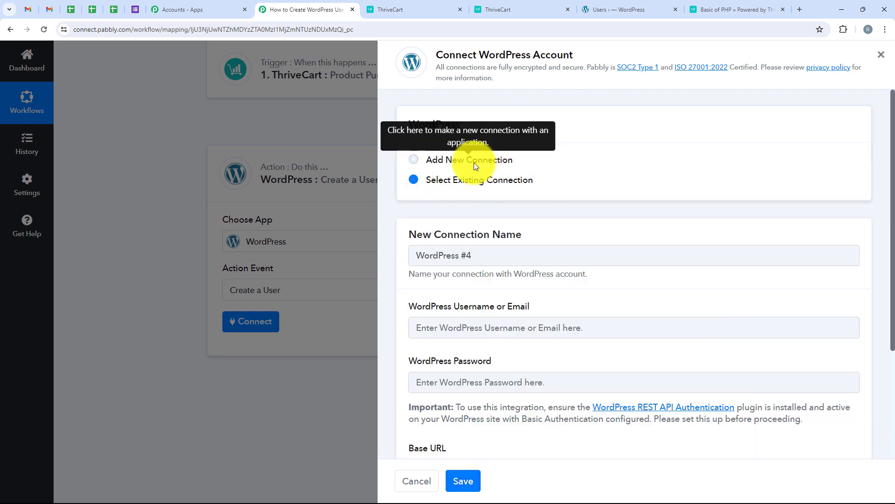
{"action": "scroll", "coordinate": [530, 294], "scroll_direction": "down", "scroll_amount": 1}
{"action": "scroll", "coordinate": [530, 297], "scroll_direction": "down", "scroll_amount": 3}
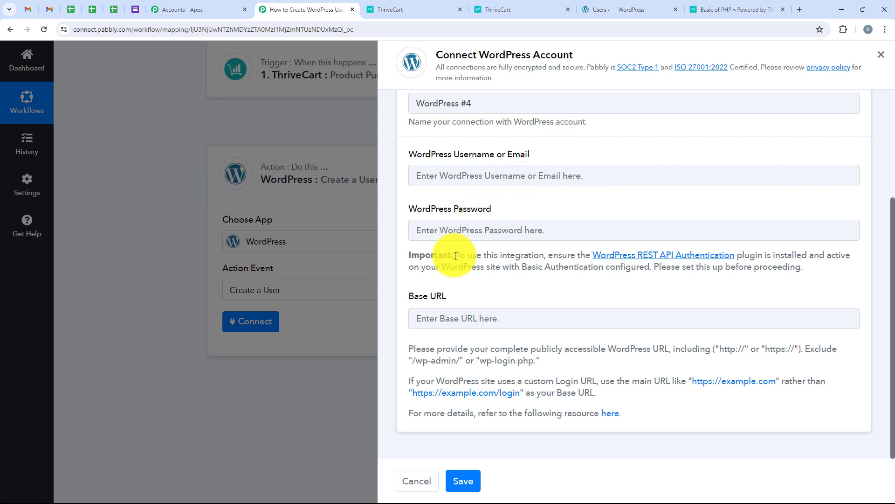
{"action": "left_click_drag", "start_coordinate": [457, 256], "coordinate": [544, 256]}
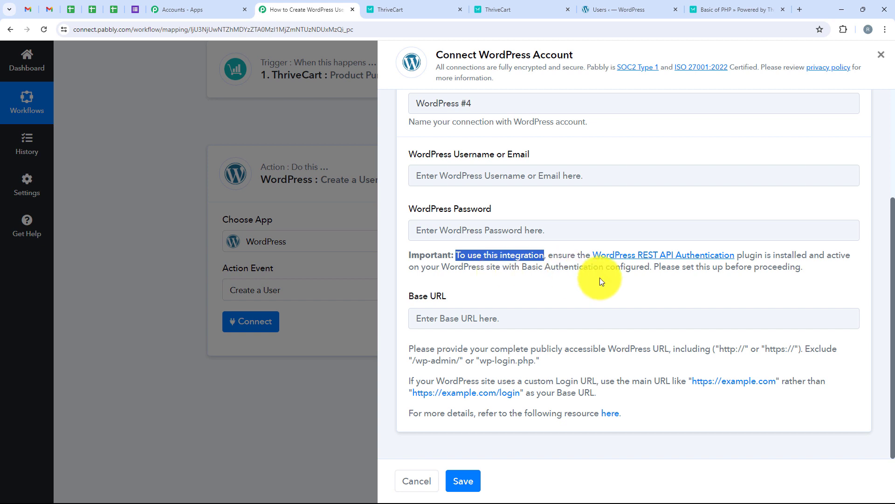
{"action": "left_click", "coordinate": [443, 184]}
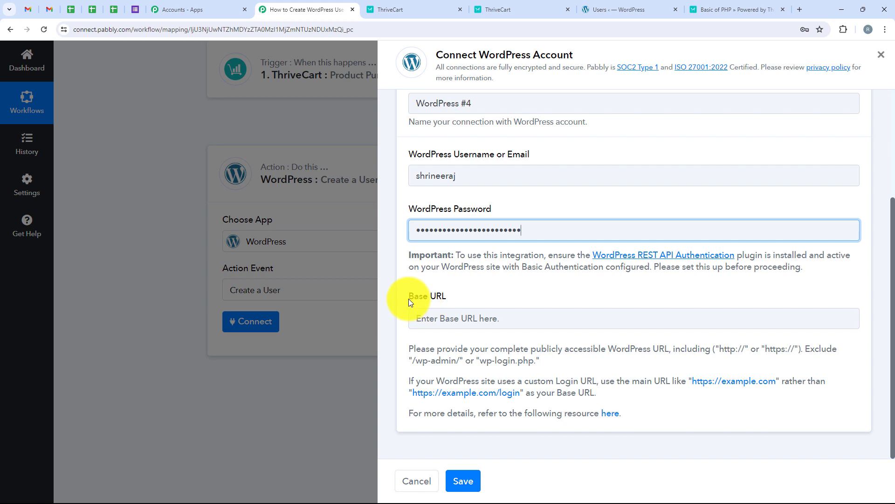
{"action": "left_click_drag", "start_coordinate": [409, 301], "coordinate": [446, 295]}
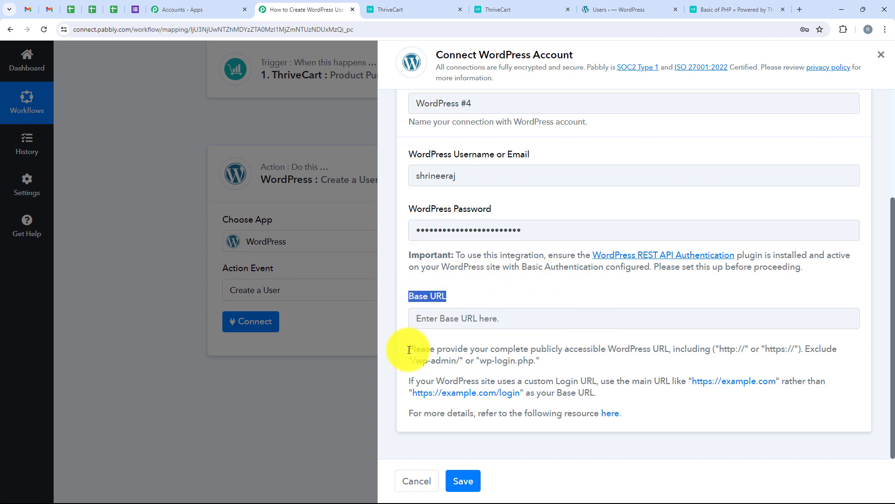
{"action": "left_click_drag", "start_coordinate": [409, 349], "coordinate": [736, 351]}
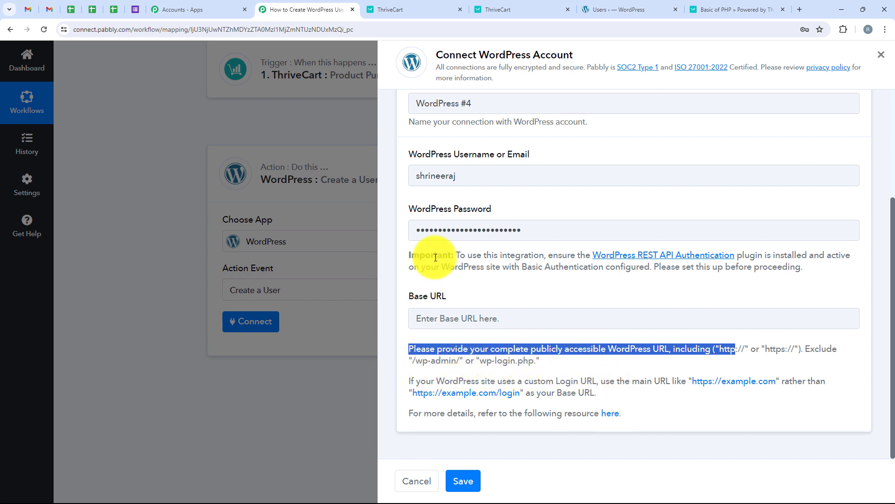
{"action": "left_click", "coordinate": [614, 7]}
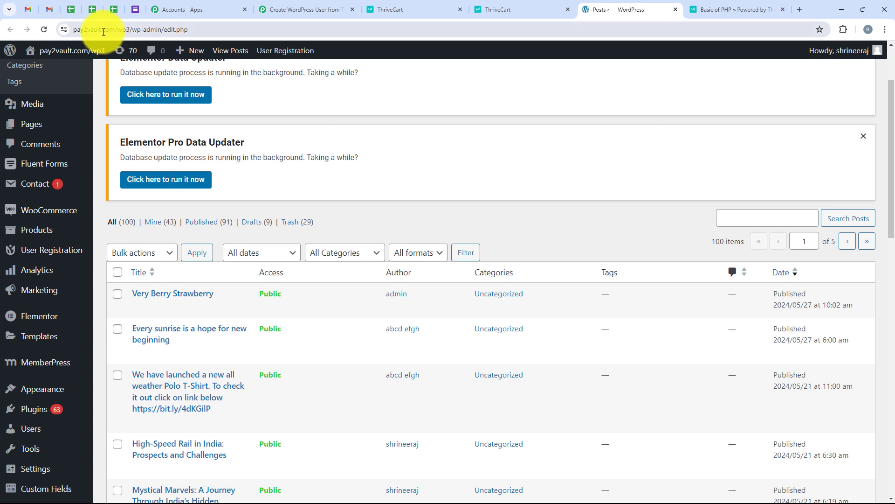
{"action": "left_click", "coordinate": [81, 29]}
{"action": "left_click", "coordinate": [80, 29]}
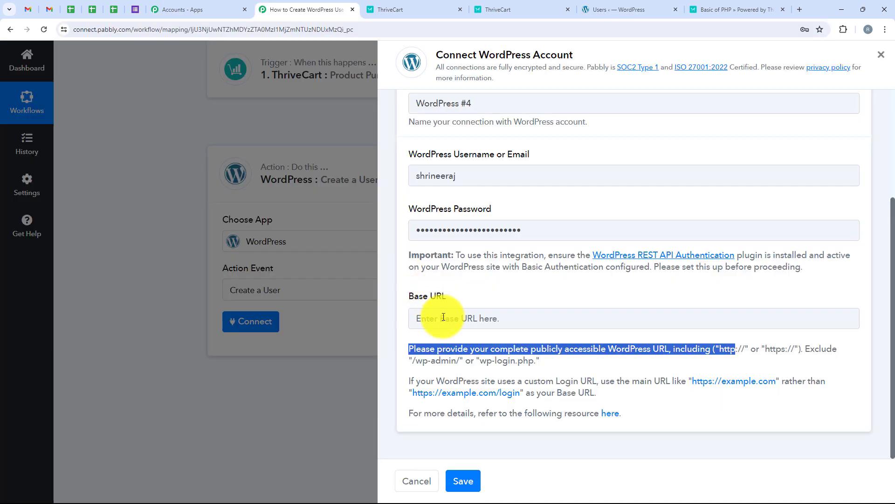
{"action": "left_click", "coordinate": [427, 318]}
{"action": "type", "text": "https://pay2vault.com/wp3"}
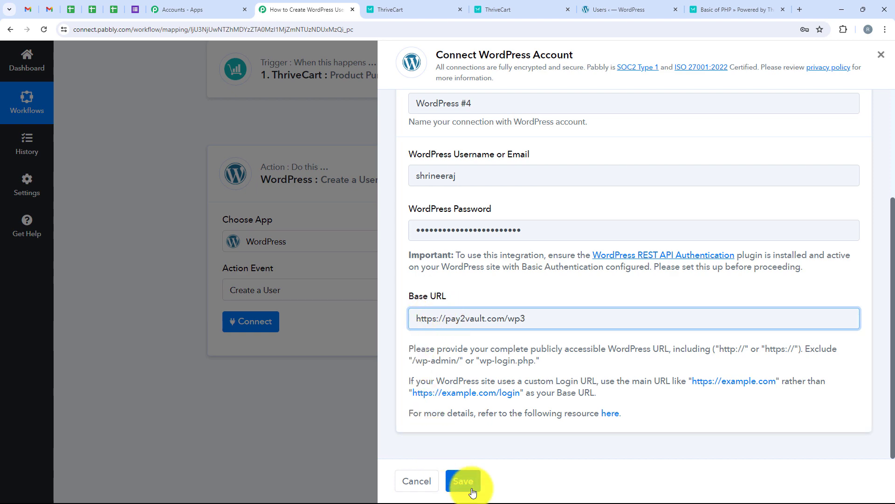
{"action": "left_click", "coordinate": [463, 481]}
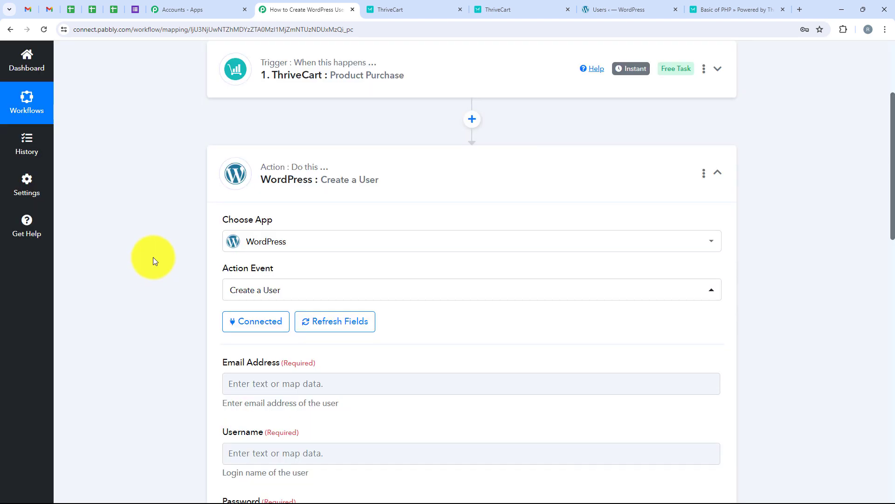
- Open the data picker for Email Address and browse the ThriveCart Product Purchase fields
{"action": "scroll", "coordinate": [451, 318], "scroll_direction": "down", "scroll_amount": 2}
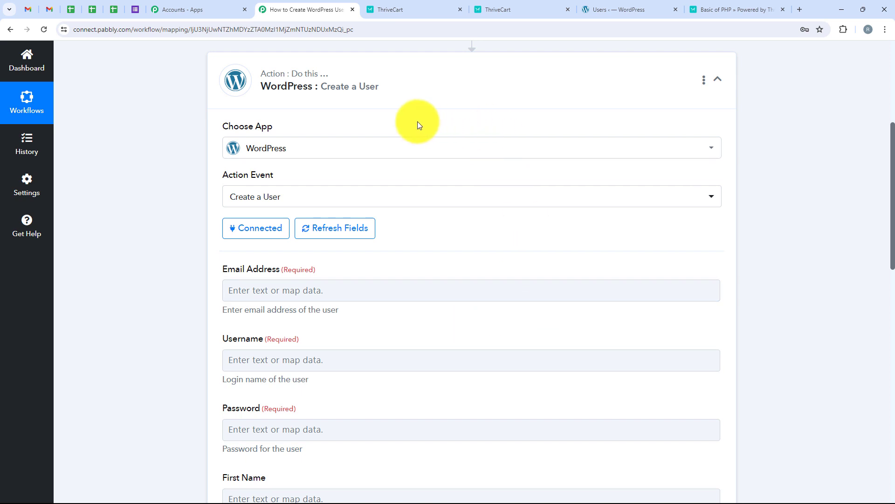
{"action": "scroll", "coordinate": [177, 224], "scroll_direction": "down", "scroll_amount": 2}
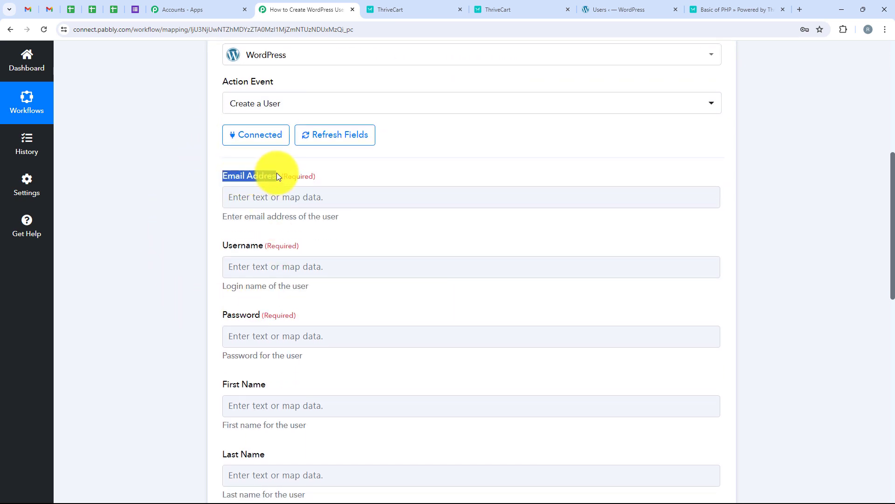
{"action": "left_click", "coordinate": [303, 202]}
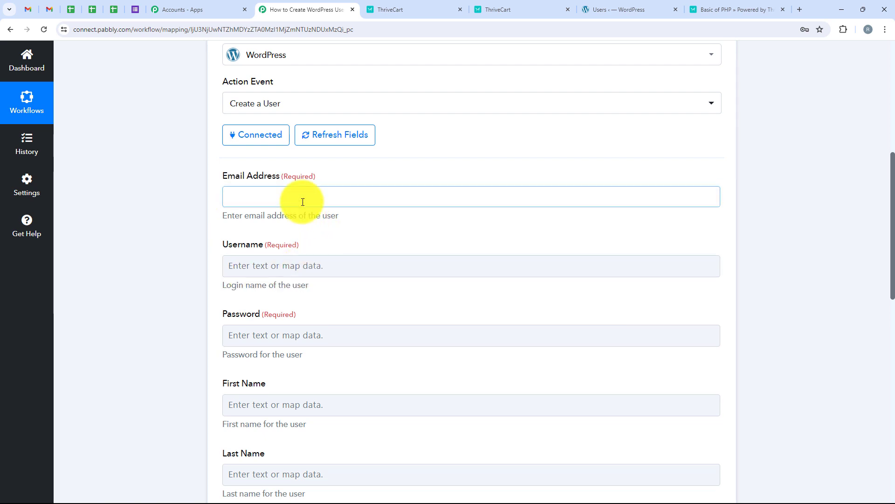
{"action": "left_click", "coordinate": [211, 199]}
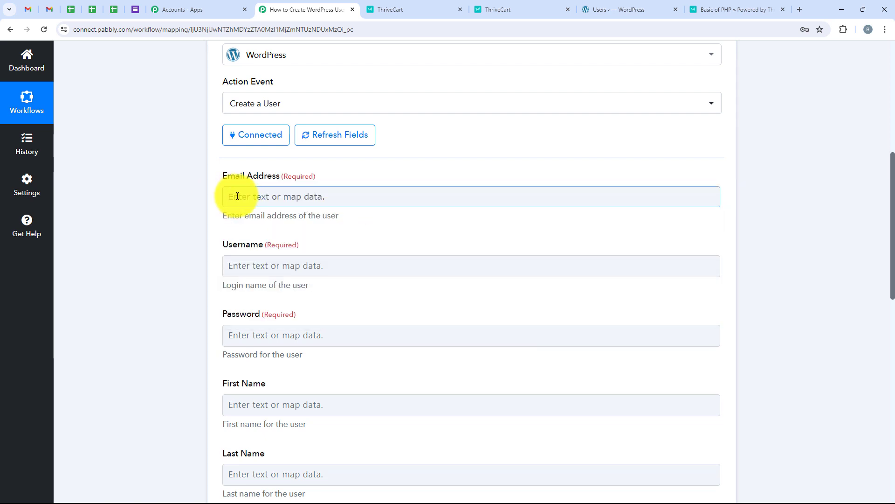
{"action": "left_click", "coordinate": [238, 195]}
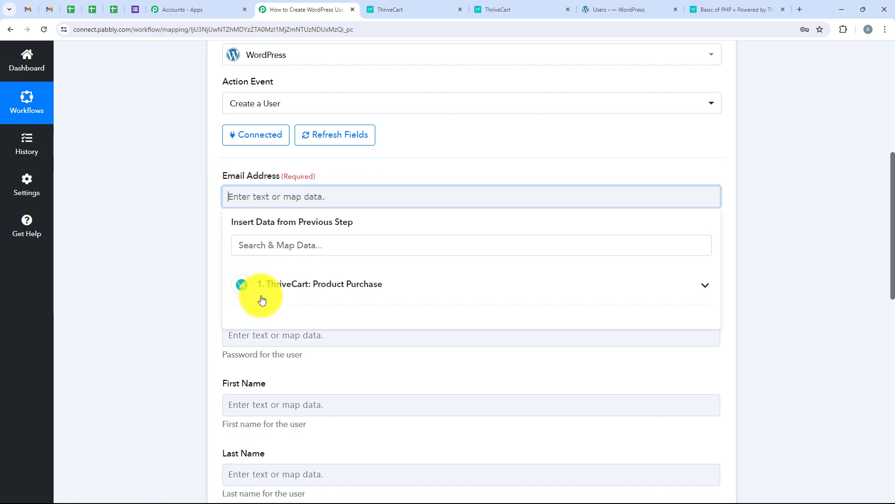
{"action": "left_click", "coordinate": [340, 291]}
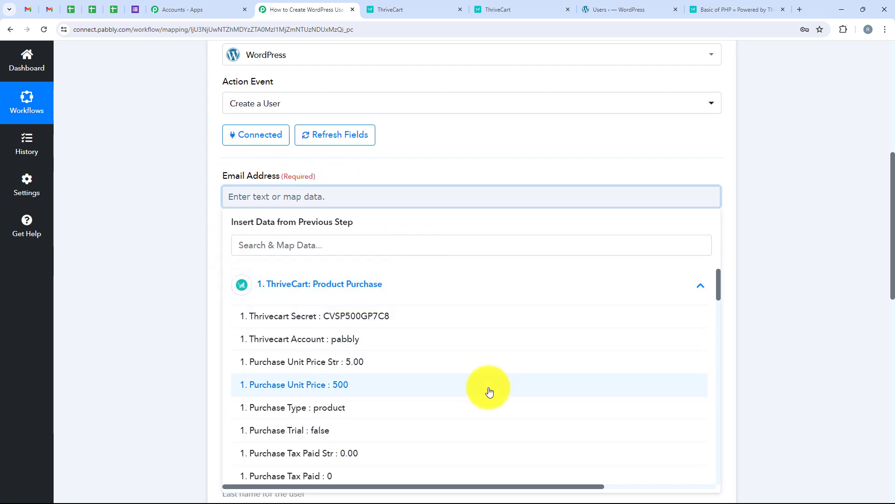
{"action": "scroll", "coordinate": [484, 394], "scroll_direction": "down", "scroll_amount": 3}
{"action": "left_click", "coordinate": [155, 294]}
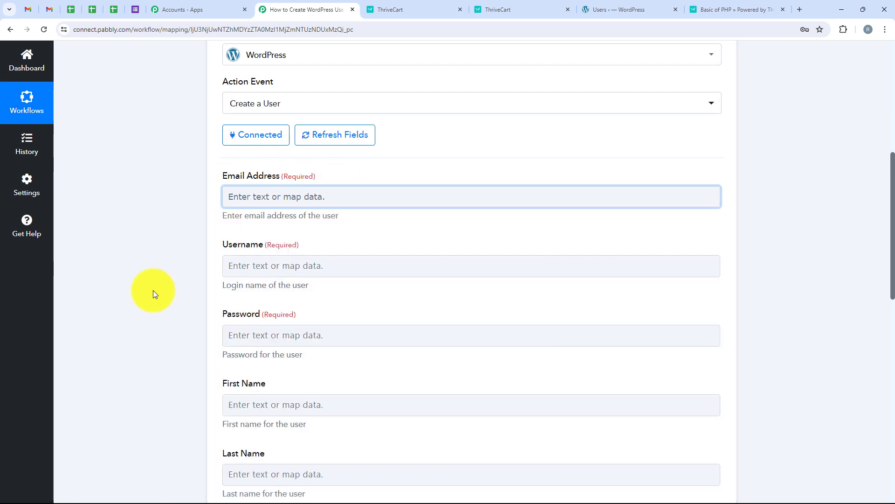
- Search 'Email' and map 1. Customer Email into the Email Address field
{"action": "left_click", "coordinate": [251, 197]}
{"action": "left_click", "coordinate": [290, 239]}
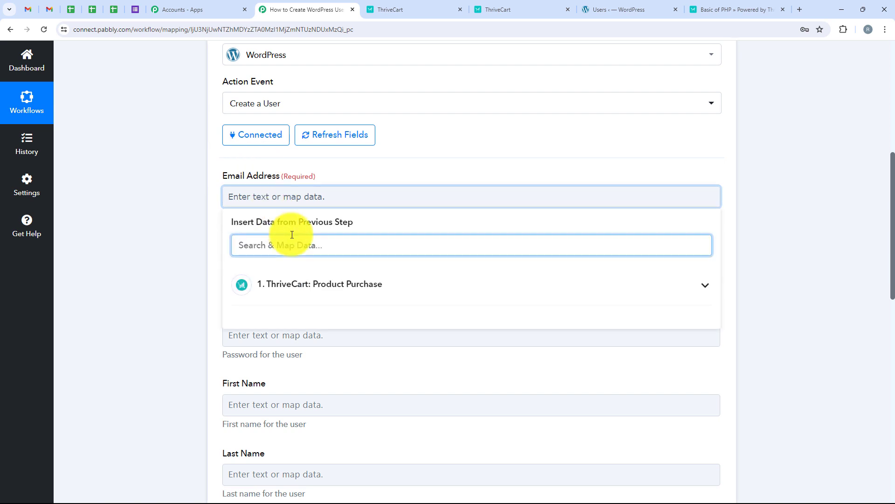
{"action": "type", "text": "Email"}
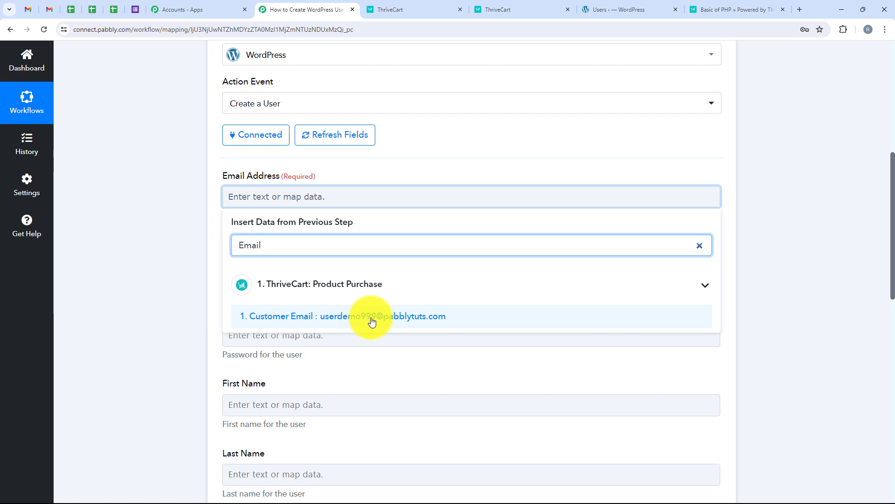
{"action": "left_click", "coordinate": [450, 322]}
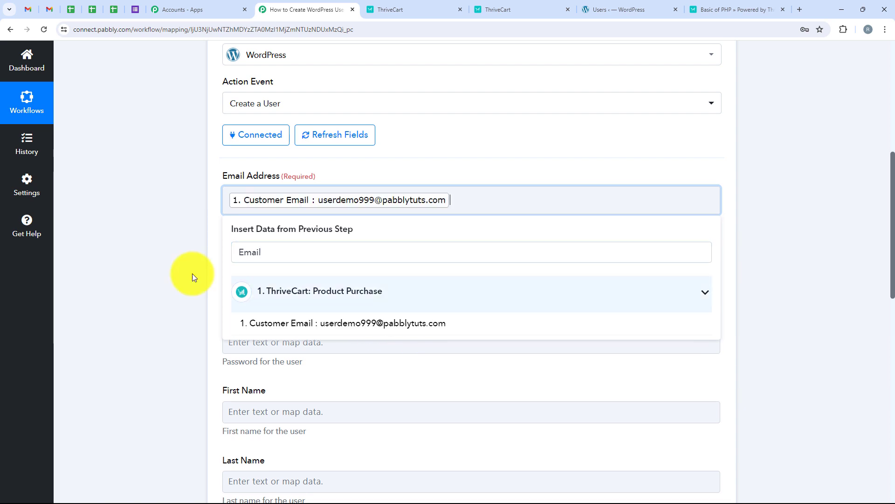
{"action": "scroll", "coordinate": [150, 253], "scroll_direction": "down", "scroll_amount": 3}
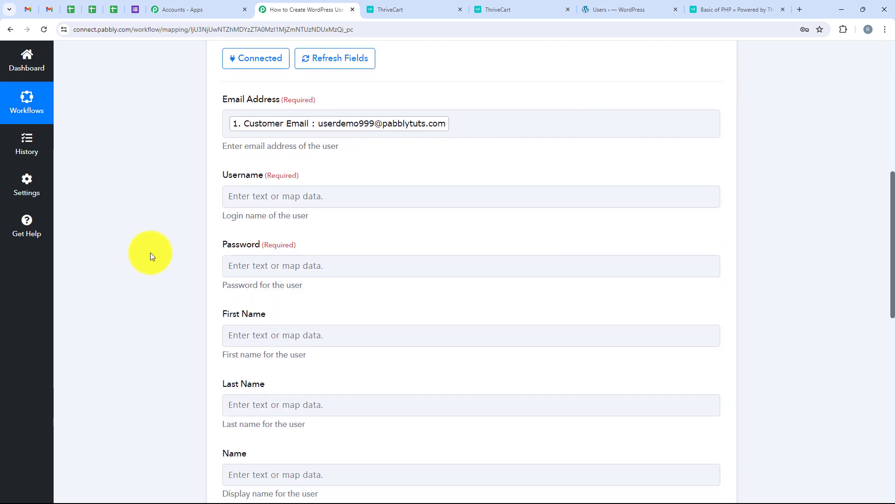
- Map Username to Customer Last Name followed by Customer Id
{"action": "scroll", "coordinate": [293, 154], "scroll_direction": "up", "scroll_amount": 1}
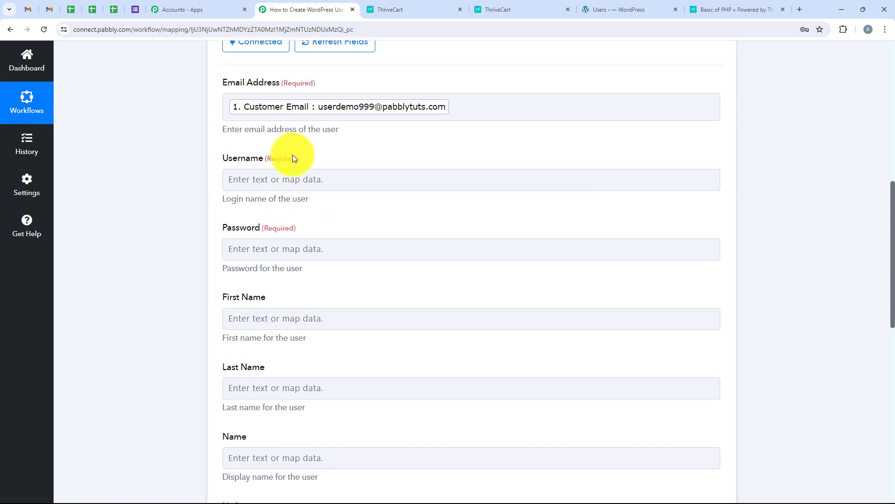
{"action": "left_click", "coordinate": [289, 174]}
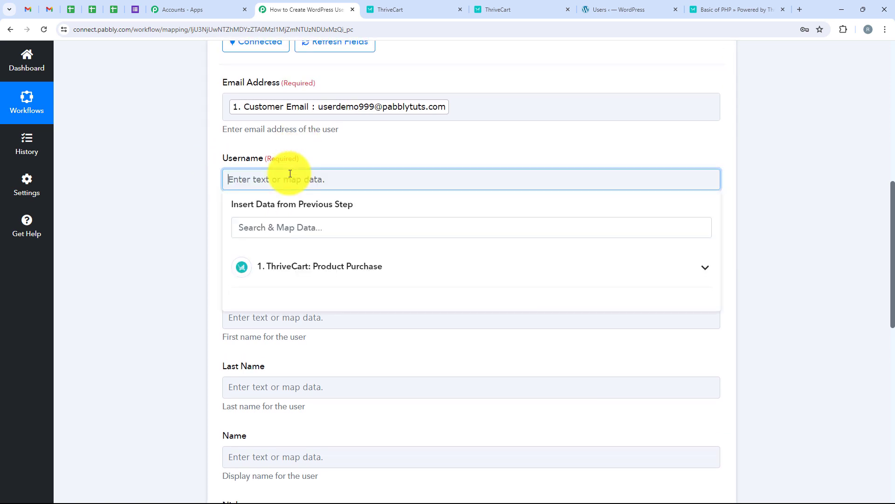
{"action": "left_click", "coordinate": [265, 233]}
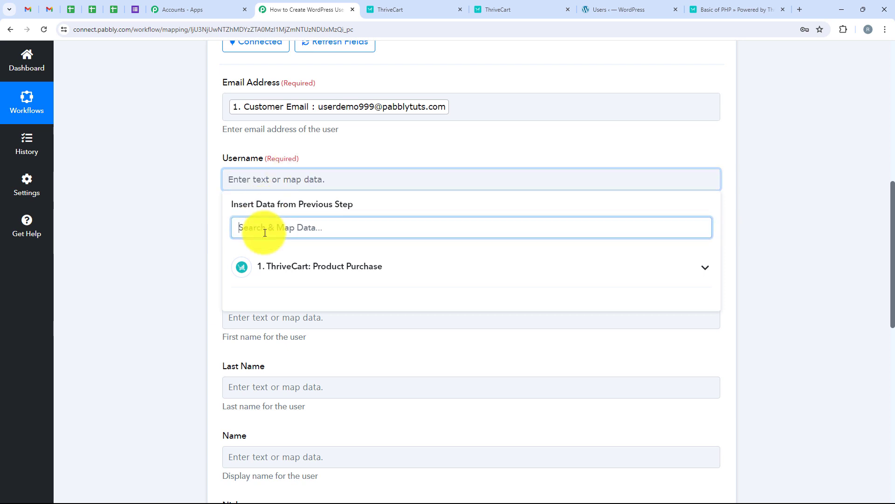
{"action": "type", "text": "Last"}
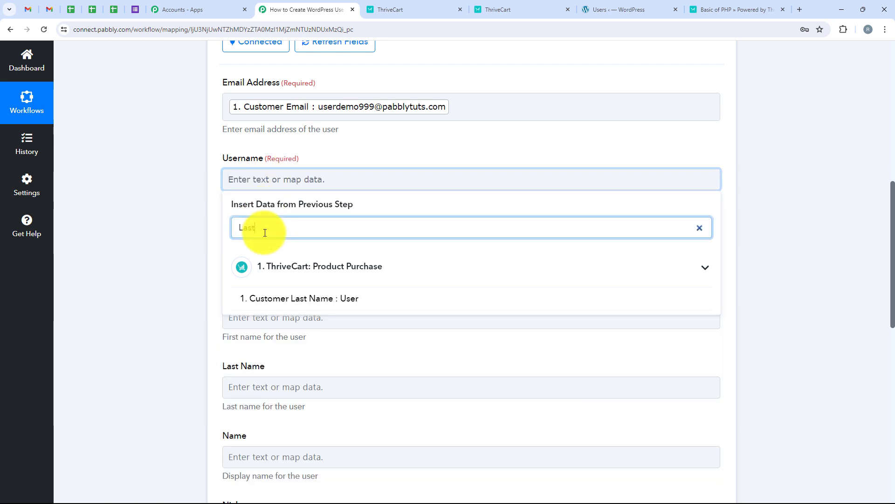
{"action": "left_click", "coordinate": [266, 300]}
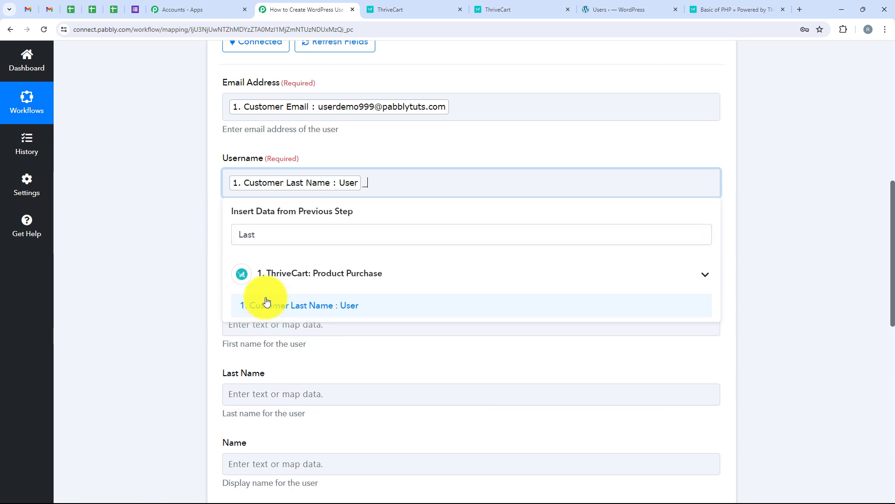
{"action": "double_click", "coordinate": [273, 236]}
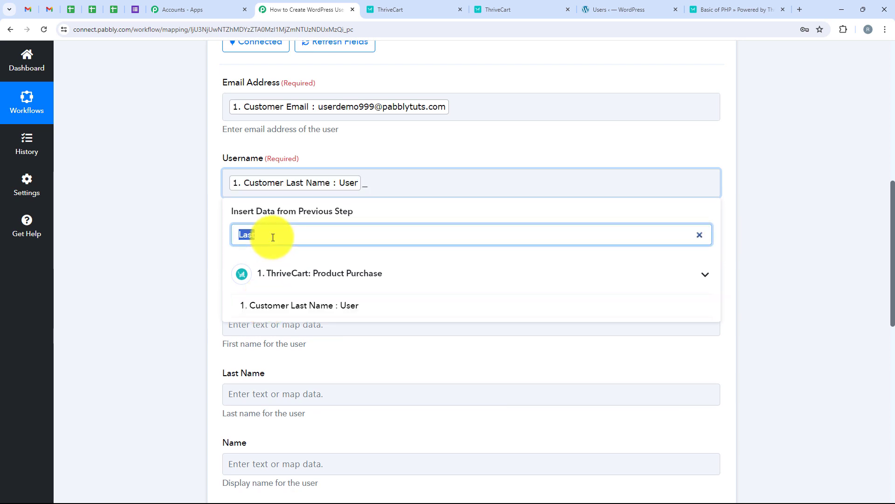
{"action": "type", "text": "Custom"}
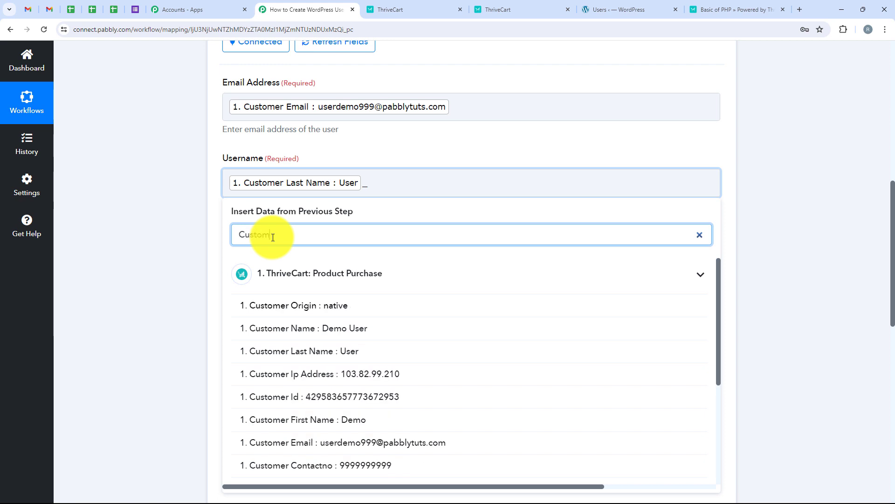
{"action": "type", "text": "er id"}
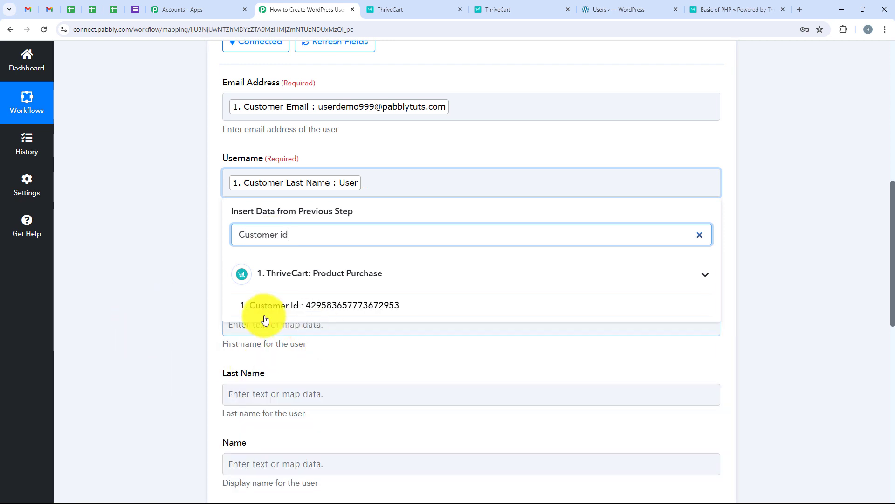
{"action": "left_click", "coordinate": [378, 311]}
{"action": "left_click", "coordinate": [155, 243]}
{"action": "scroll", "coordinate": [328, 165], "scroll_direction": "down", "scroll_amount": 2}
- Map Password to Customer Last Name, an underscore, and the Basic of PHP purchase name
{"action": "left_click", "coordinate": [327, 166]}
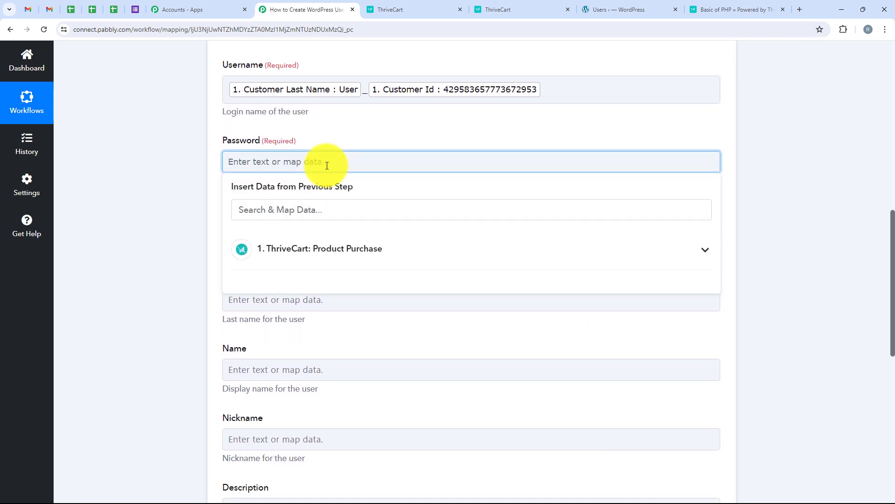
{"action": "left_click", "coordinate": [270, 215]}
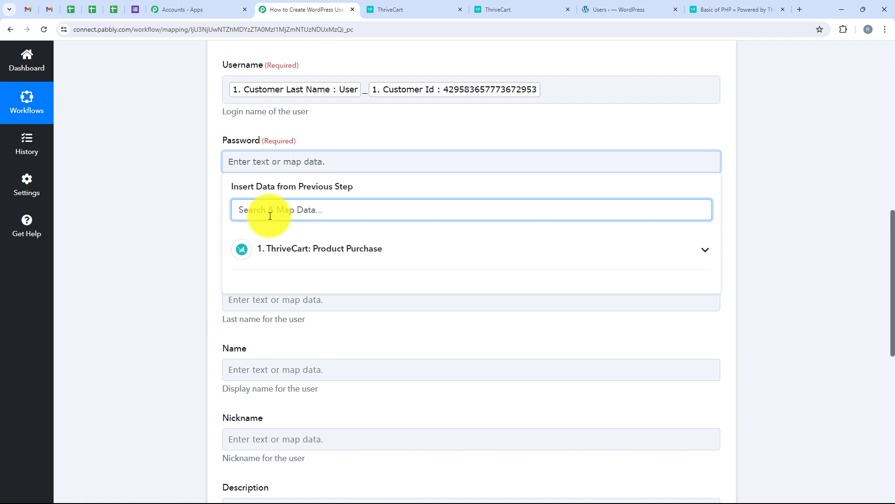
{"action": "type", "text": "last"}
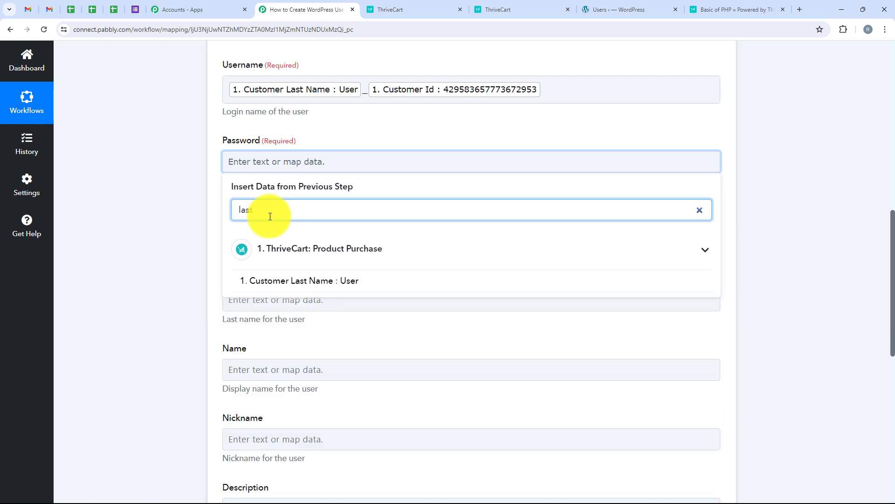
{"action": "left_click", "coordinate": [294, 279]}
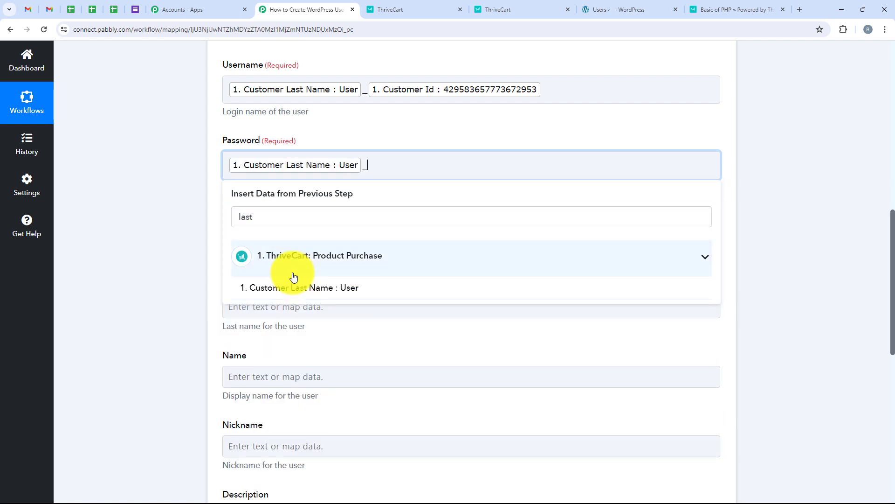
{"action": "left_click", "coordinate": [286, 210]}
{"action": "double_click", "coordinate": [285, 211]}
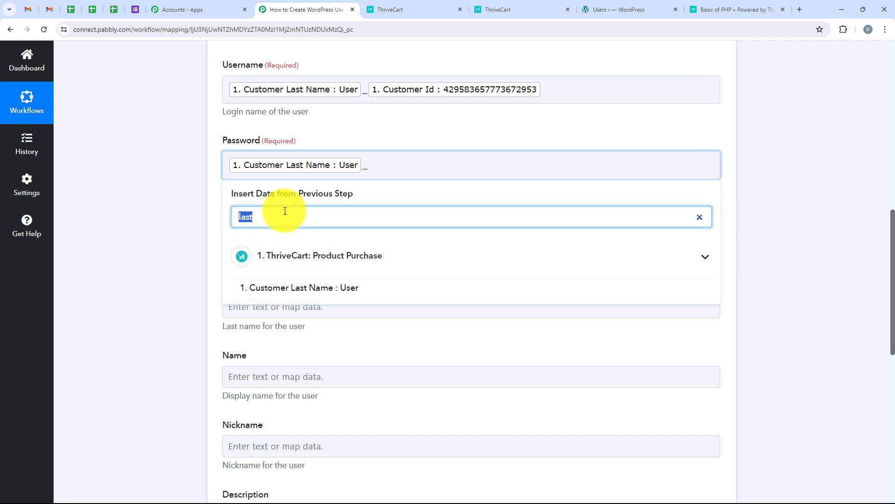
{"action": "key", "text": "BackSpace"}
{"action": "type", "text": "php"}
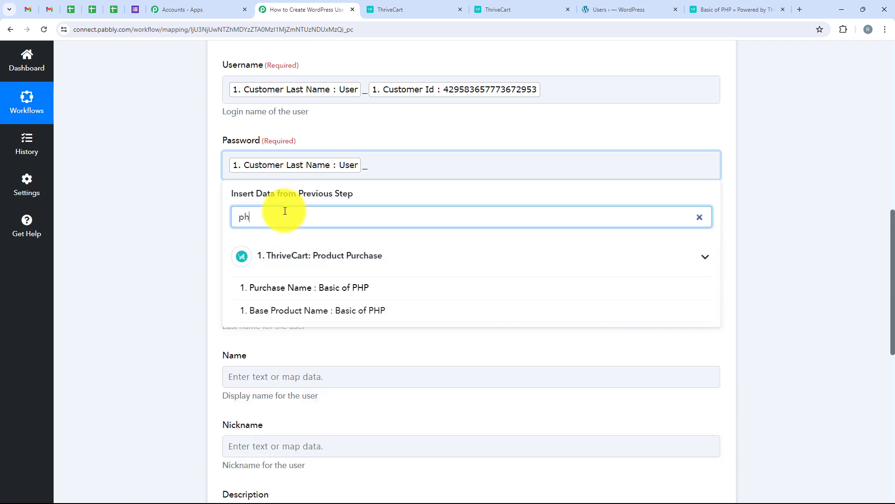
{"action": "left_click", "coordinate": [318, 293]}
{"action": "left_click", "coordinate": [125, 231]}
{"action": "scroll", "coordinate": [110, 245], "scroll_direction": "down", "scroll_amount": 1}
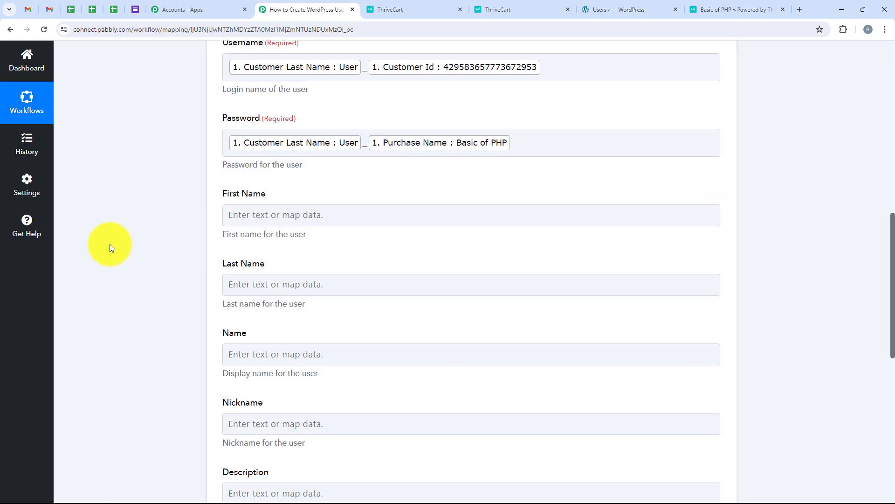
- Map First Name to Customer First Name and Last Name to Customer Last Name
{"action": "left_click", "coordinate": [247, 192]}
{"action": "left_click", "coordinate": [256, 237]}
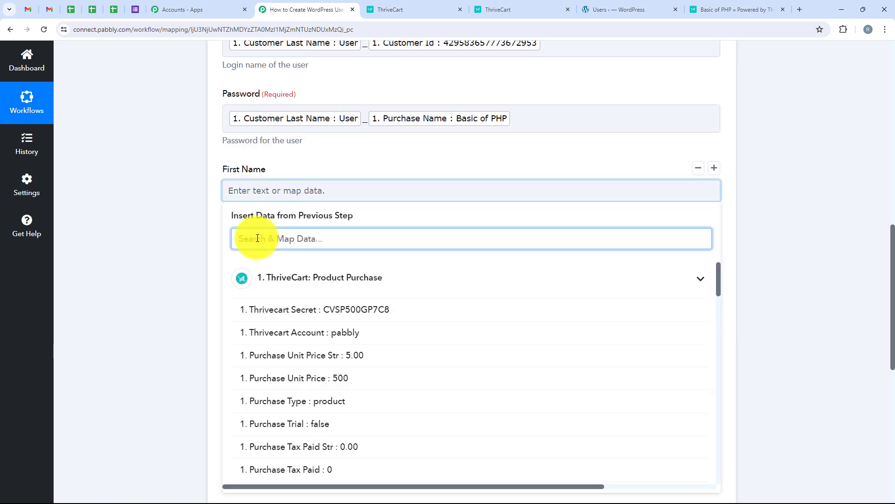
{"action": "type", "text": "first"}
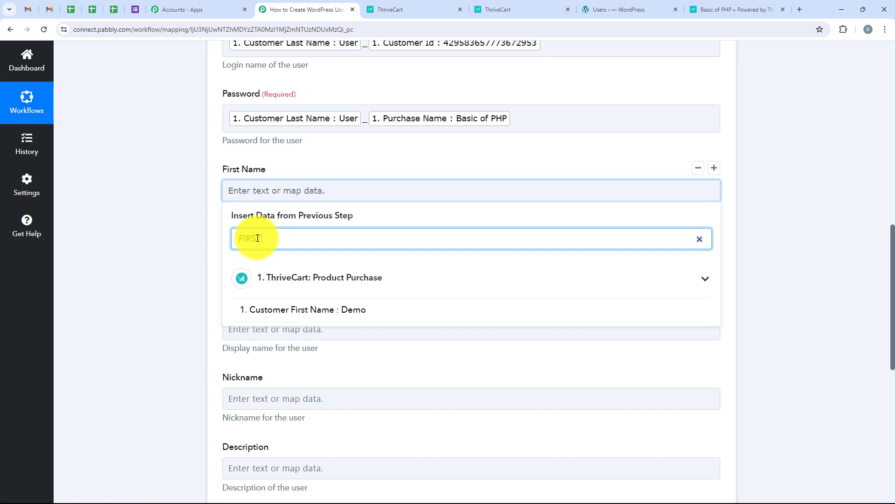
{"action": "left_click", "coordinate": [280, 311]}
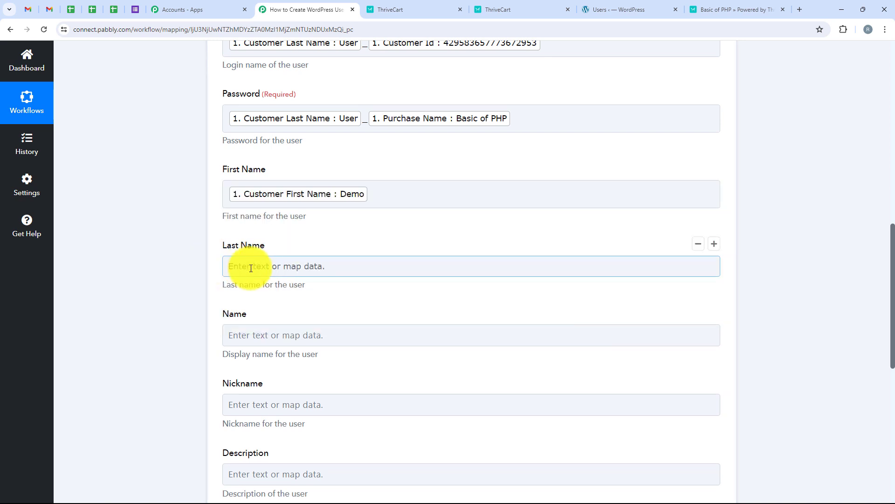
{"action": "left_click", "coordinate": [251, 267]}
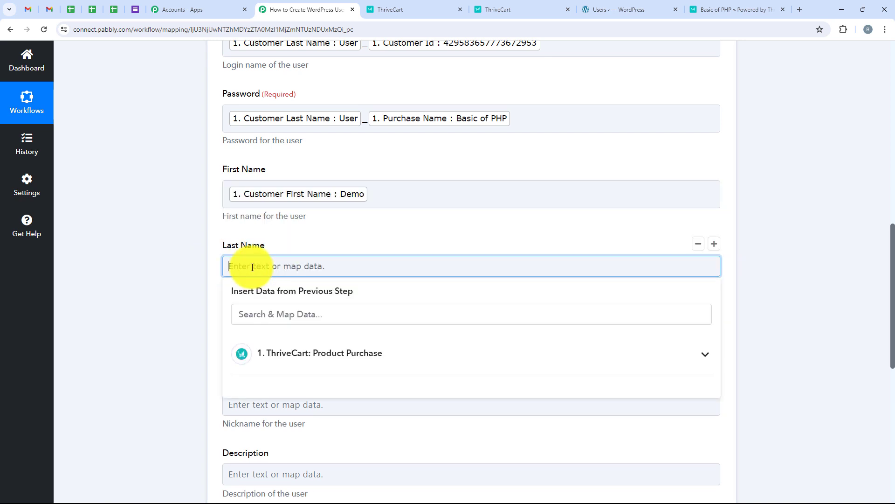
{"action": "left_click", "coordinate": [326, 314]}
{"action": "type", "text": "Last"}
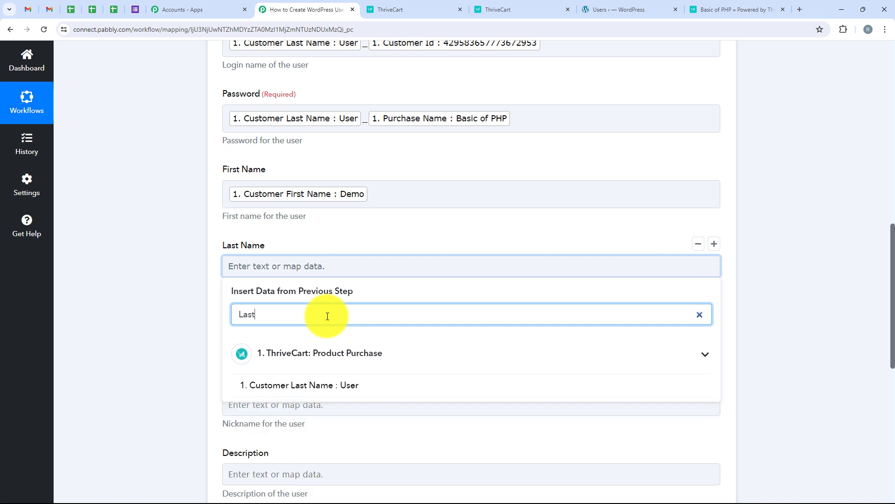
{"action": "left_click", "coordinate": [313, 383]}
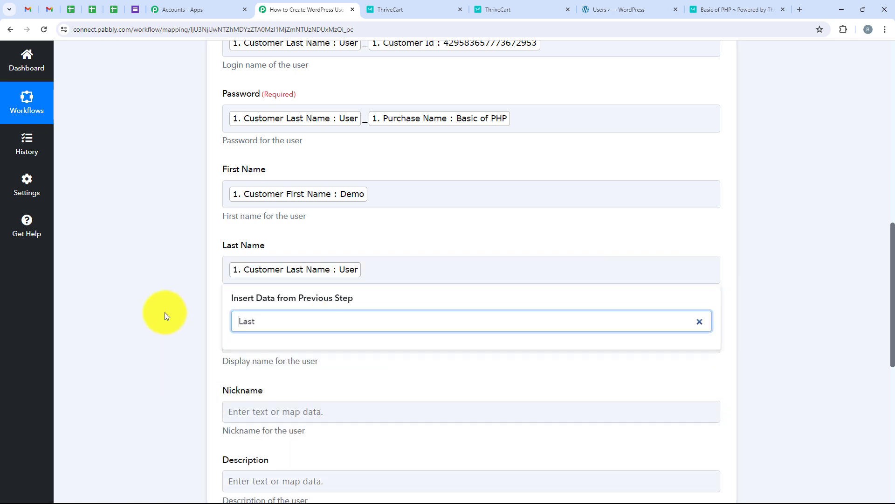
{"action": "left_click", "coordinate": [164, 312]}
{"action": "scroll", "coordinate": [158, 314], "scroll_direction": "down", "scroll_amount": 3}
- Map the Name field to the ThriveCart Customer Name
{"action": "left_click", "coordinate": [233, 202]}
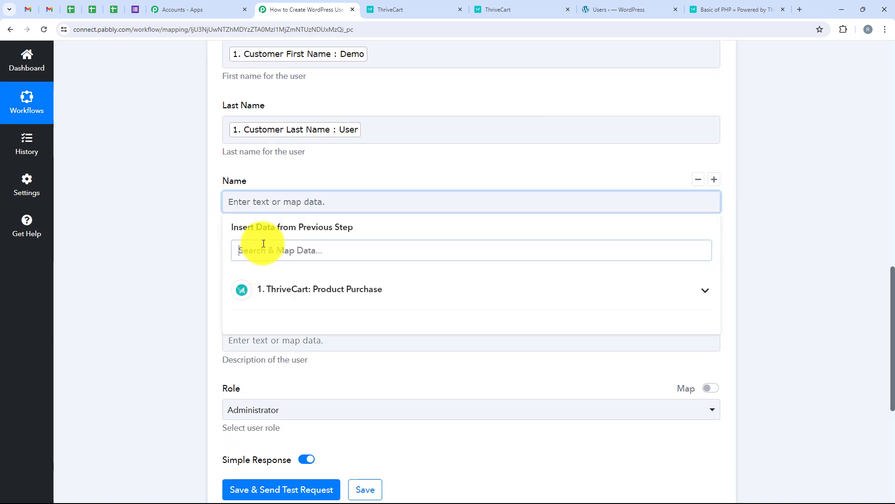
{"action": "left_click", "coordinate": [263, 244]}
{"action": "type", "text": "Name"}
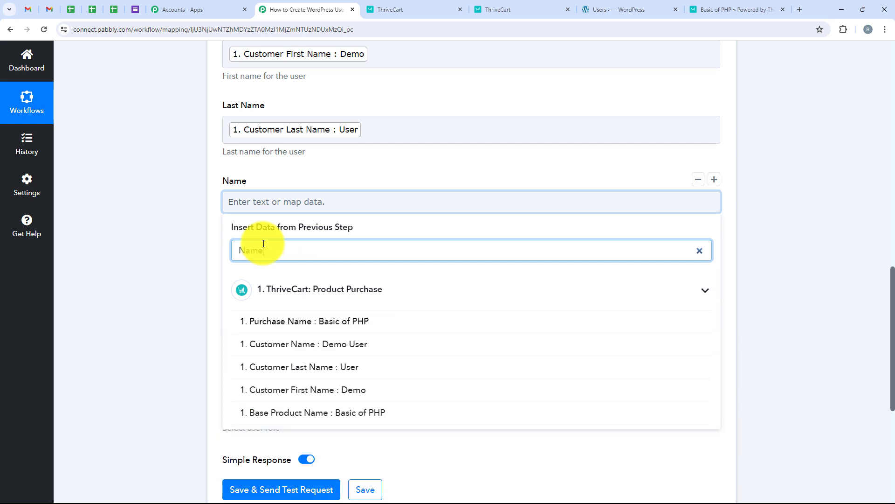
{"action": "left_click", "coordinate": [399, 346]}
{"action": "left_click", "coordinate": [128, 285]}
{"action": "scroll", "coordinate": [129, 285], "scroll_direction": "down", "scroll_amount": 1}
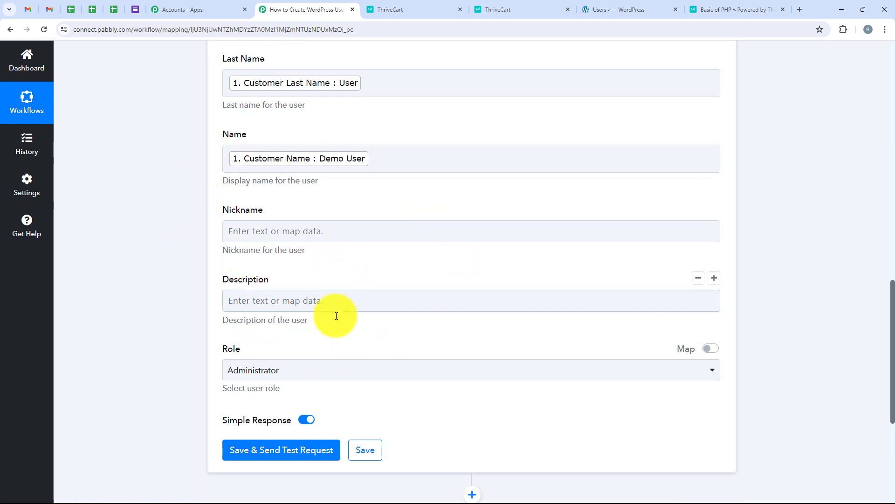
{"action": "scroll", "coordinate": [264, 326], "scroll_direction": "down", "scroll_amount": 1}
{"action": "scroll", "coordinate": [264, 325], "scroll_direction": "down", "scroll_amount": 1}
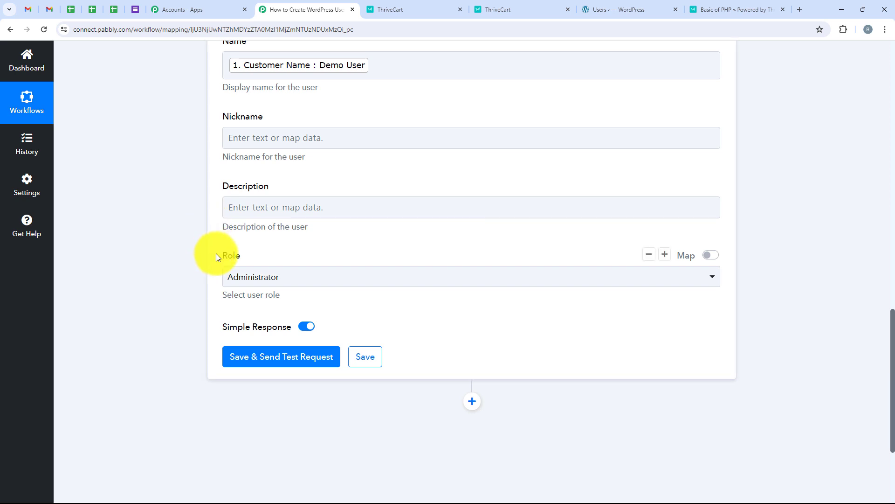
- Set the new user's Role to Subscriber and send a test request to WordPress
{"action": "left_click", "coordinate": [255, 270]}
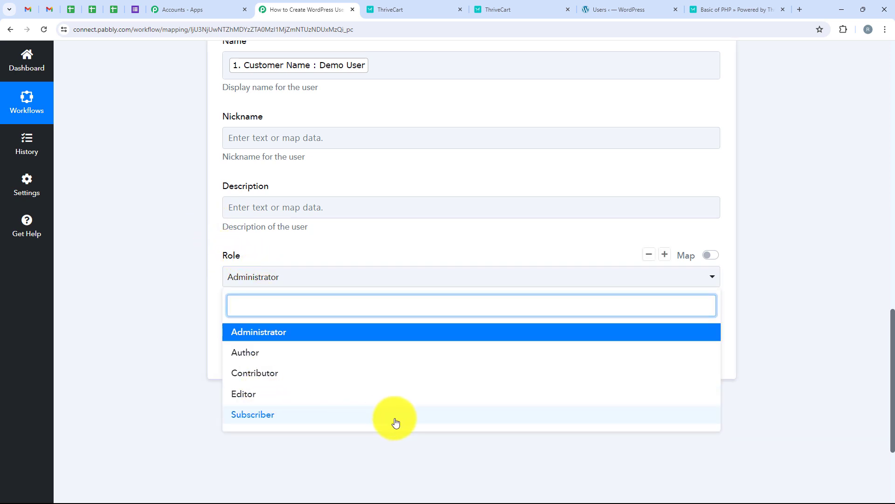
{"action": "left_click", "coordinate": [366, 415]}
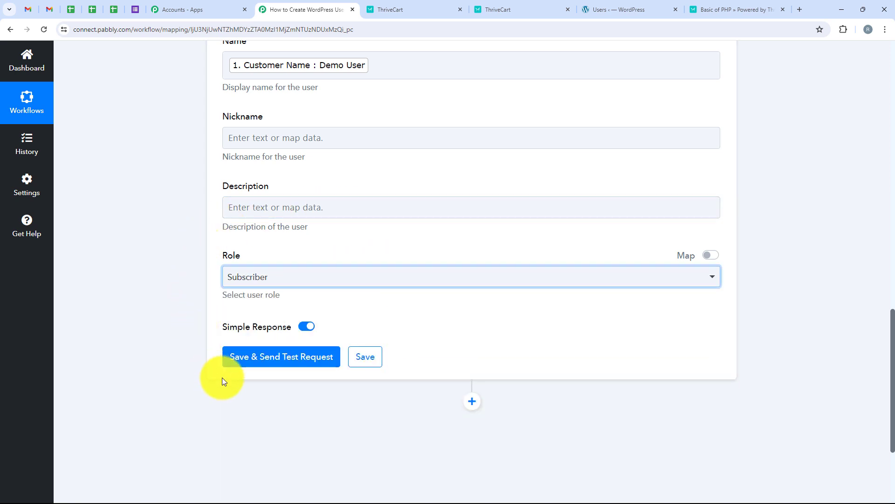
{"action": "scroll", "coordinate": [241, 384], "scroll_direction": "down", "scroll_amount": 1}
{"action": "scroll", "coordinate": [240, 379], "scroll_direction": "down", "scroll_amount": 3}
{"action": "left_click", "coordinate": [283, 275]}
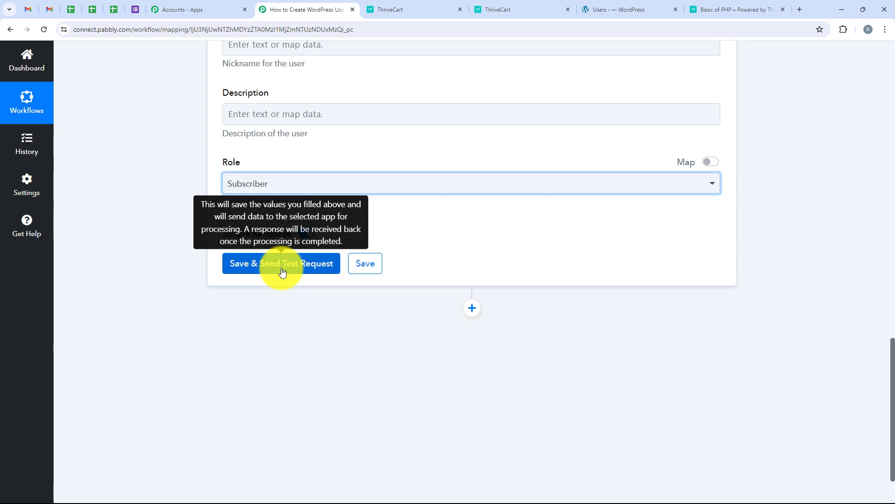
- Copy the email of the created WordPress user (Id 1078) from the test response
{"action": "scroll", "coordinate": [410, 210], "scroll_direction": "down", "scroll_amount": 4}
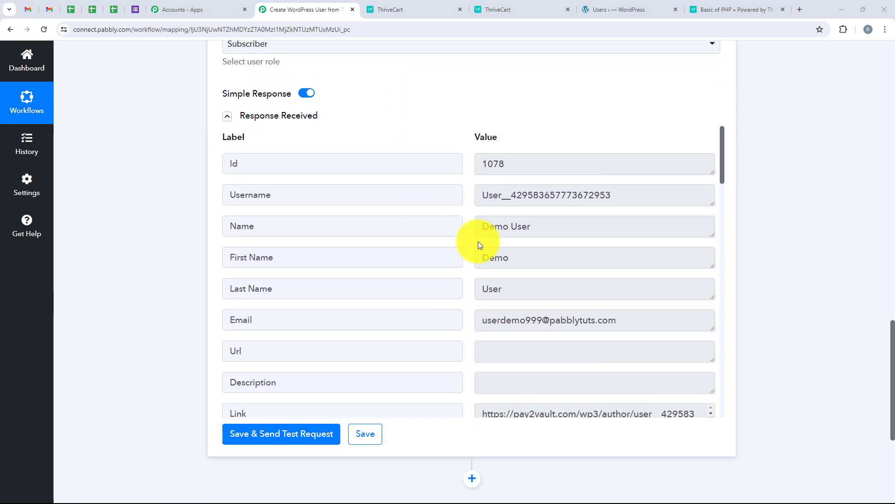
{"action": "left_click_drag", "start_coordinate": [659, 323], "coordinate": [479, 331]}
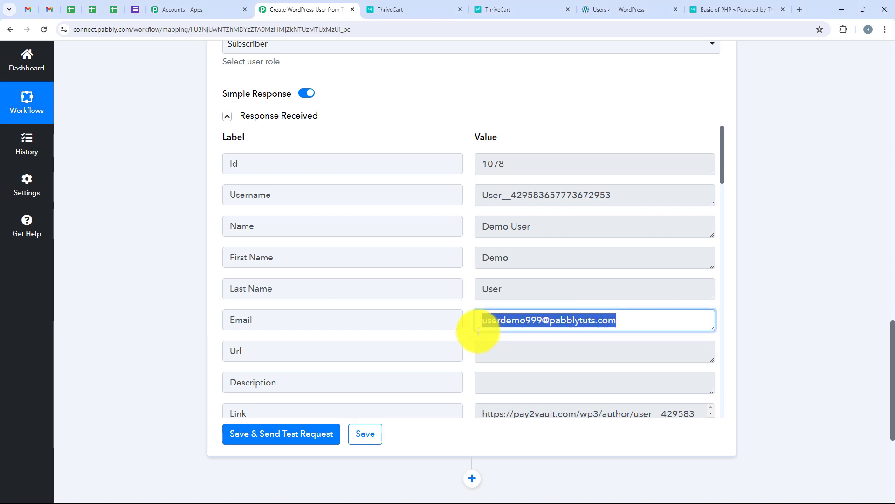
{"action": "left_click", "coordinate": [528, 132]}
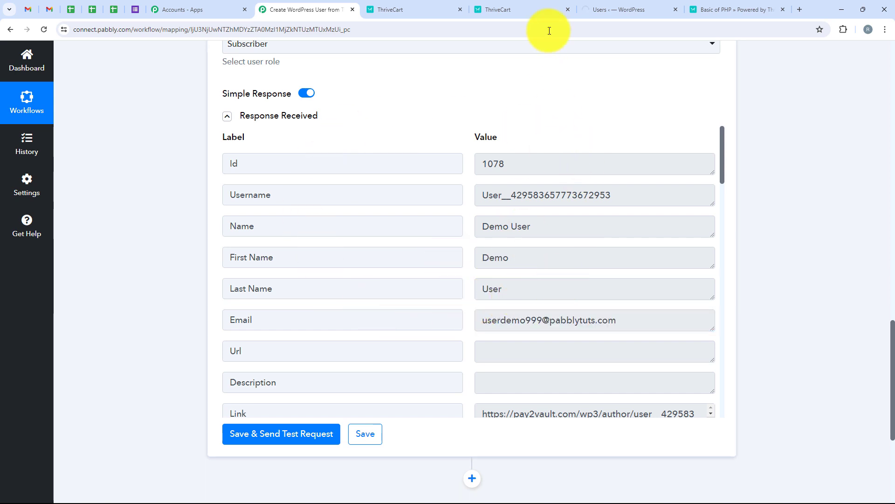
{"action": "left_click", "coordinate": [600, 5]}
- Search WordPress Users by the test customer's email and confirm the new Subscriber account
{"action": "left_click", "coordinate": [752, 312]}
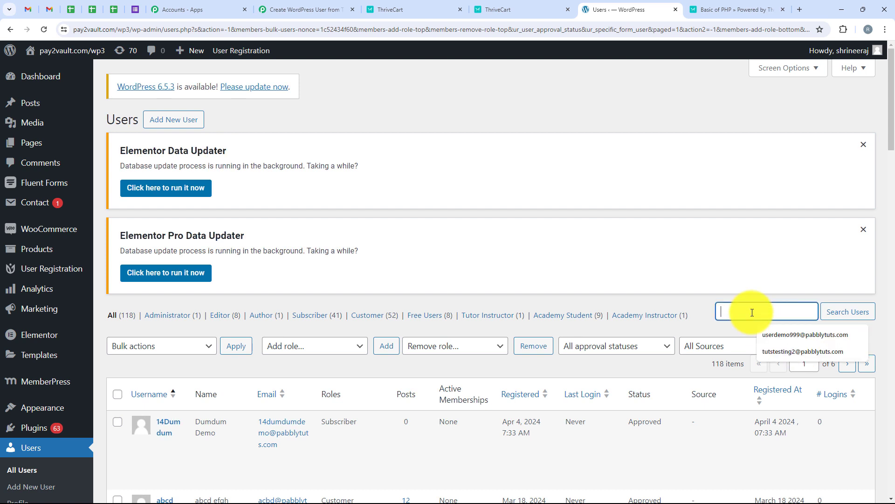
{"action": "key", "text": "Down"}
{"action": "key", "text": "Return"}
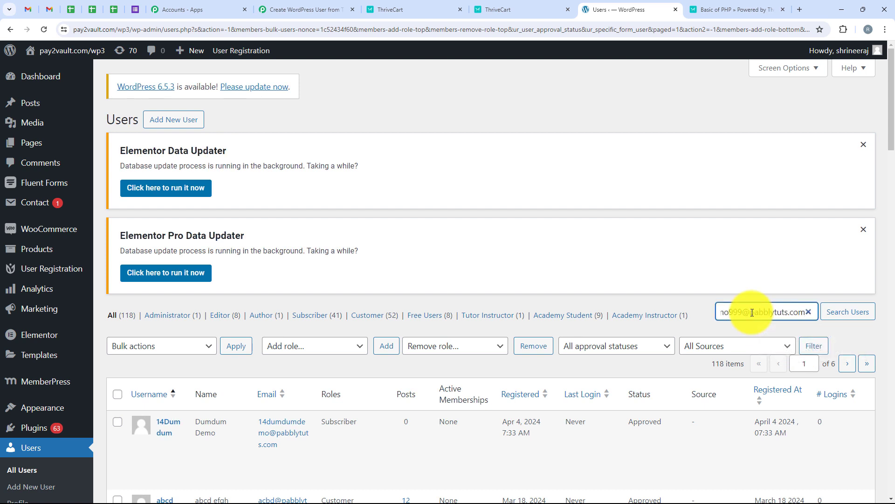
{"action": "left_click", "coordinate": [829, 311]}
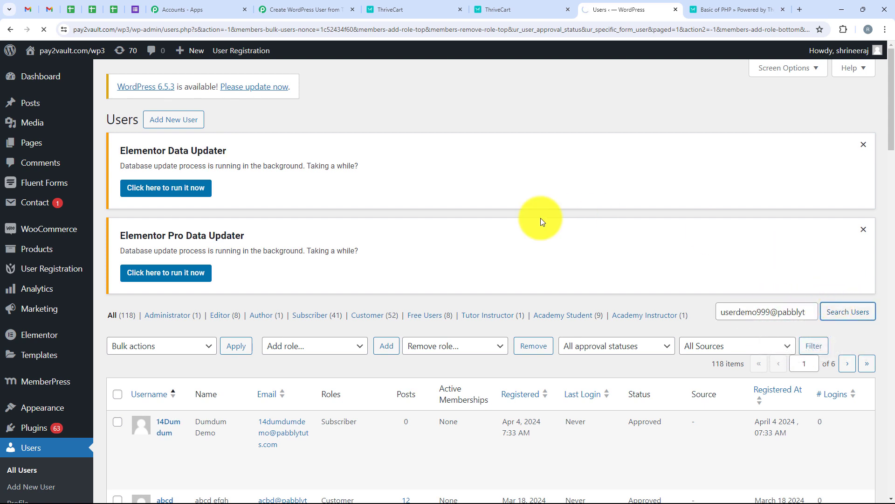
{"action": "scroll", "coordinate": [513, 234], "scroll_direction": "down", "scroll_amount": 2}
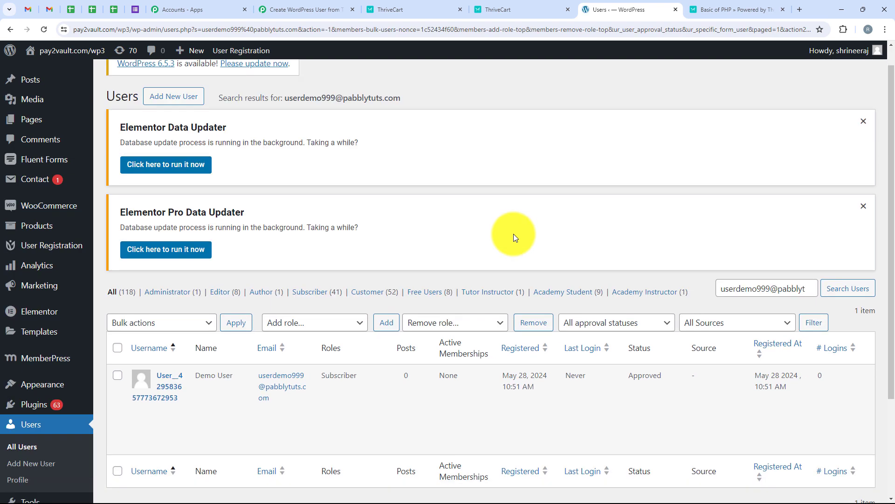
{"action": "mouse_move", "coordinate": [206, 327]}
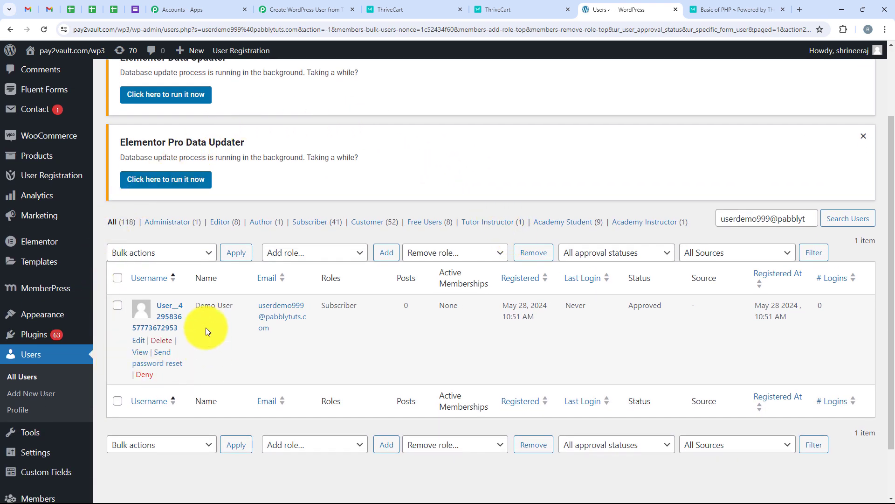
{"action": "left_click_drag", "start_coordinate": [216, 311], "coordinate": [229, 310]}
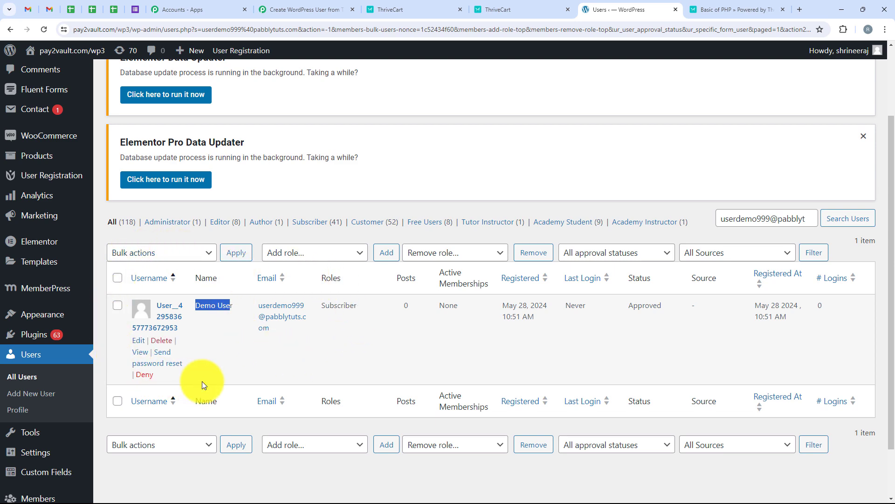
- Collapse the WordPress Create a User action card in the Pabbly workflow
{"action": "left_click", "coordinate": [333, 4]}
{"action": "scroll", "coordinate": [190, 356], "scroll_direction": "up", "scroll_amount": 15}
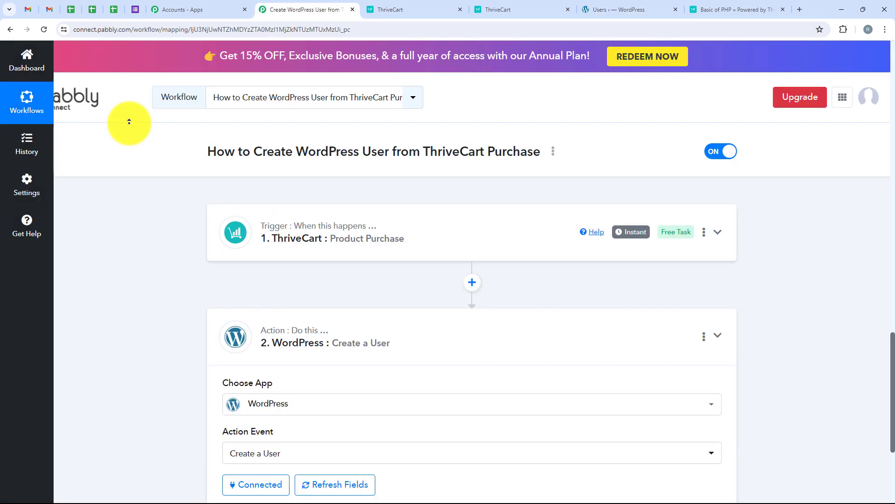
{"action": "left_click", "coordinate": [441, 349]}
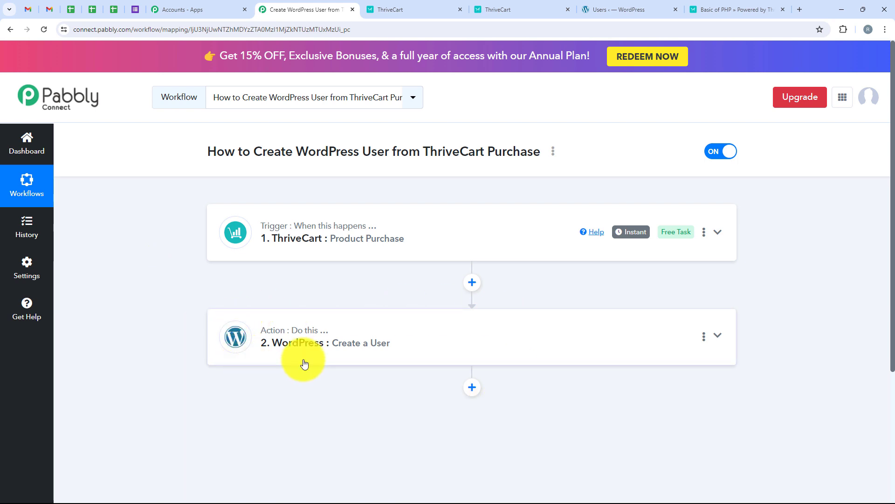
- Recheck the WordPress Users list, then return to the Pabbly workflow overview
{"action": "left_click", "coordinate": [609, 6]}
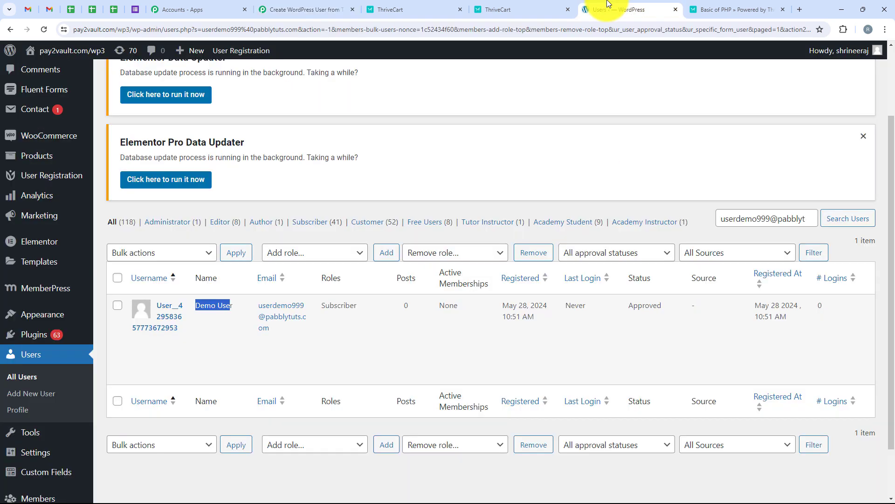
{"action": "left_click", "coordinate": [345, 332]}
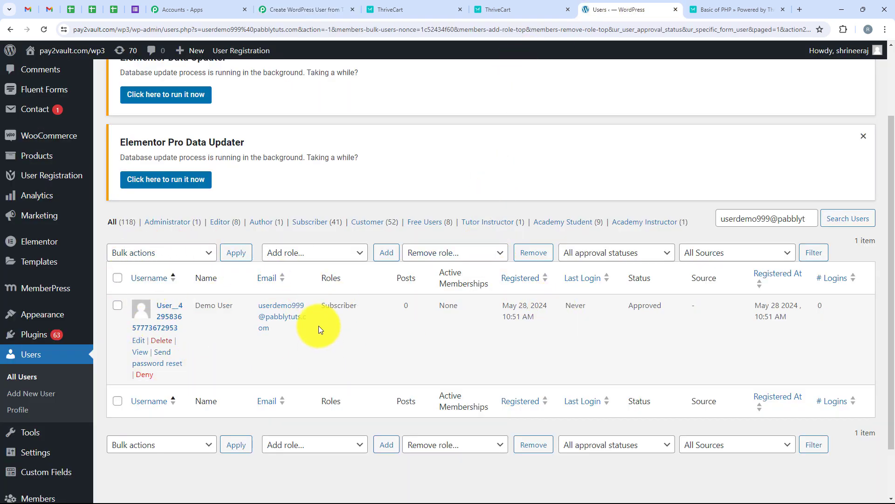
{"action": "left_click", "coordinate": [299, 9]}
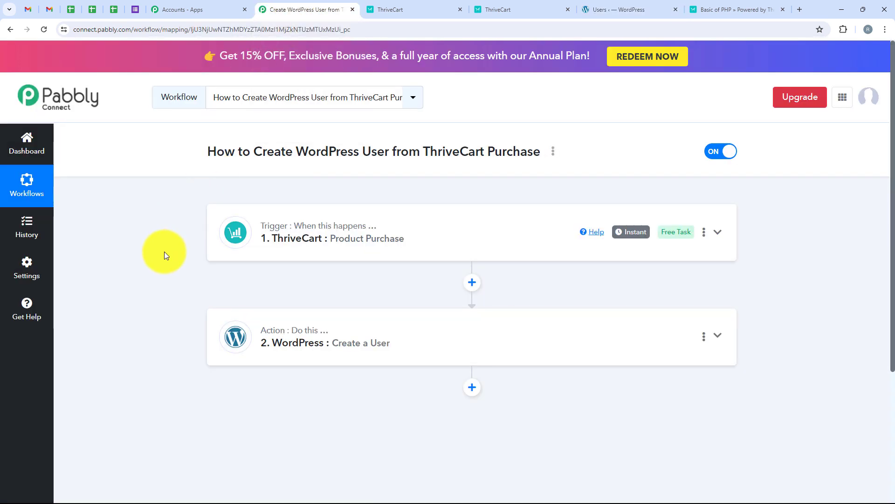